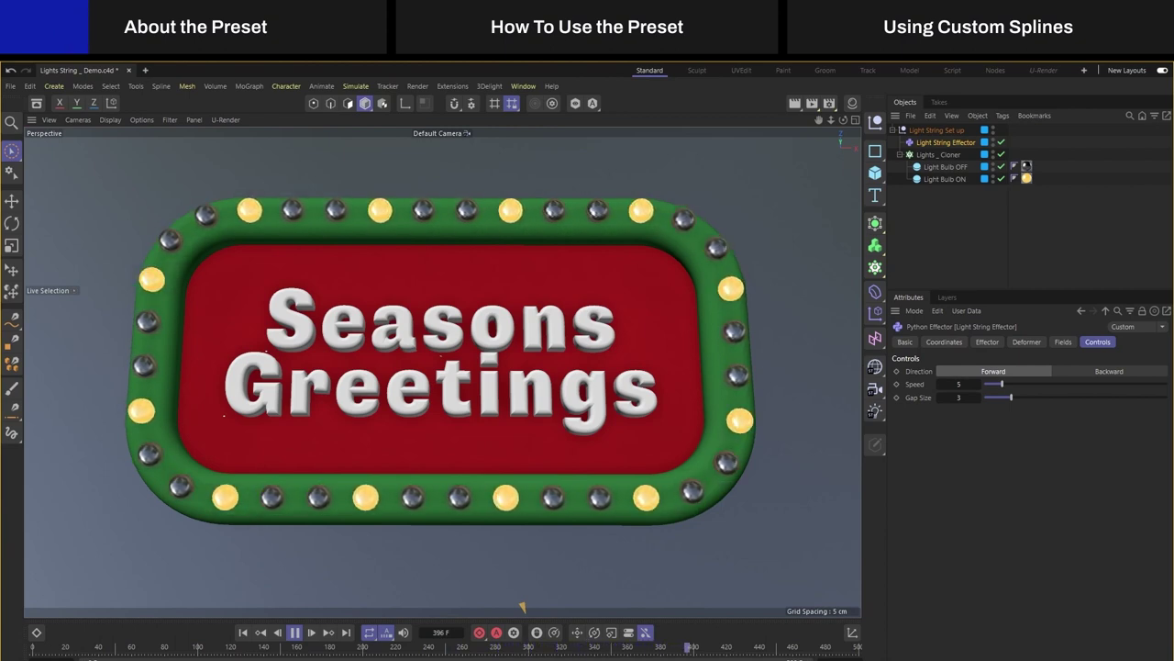
# Set the Light String Effector's Speed to 4 and Gap Size to 2
pyautogui.click(978, 383)
pyautogui.click(978, 383)
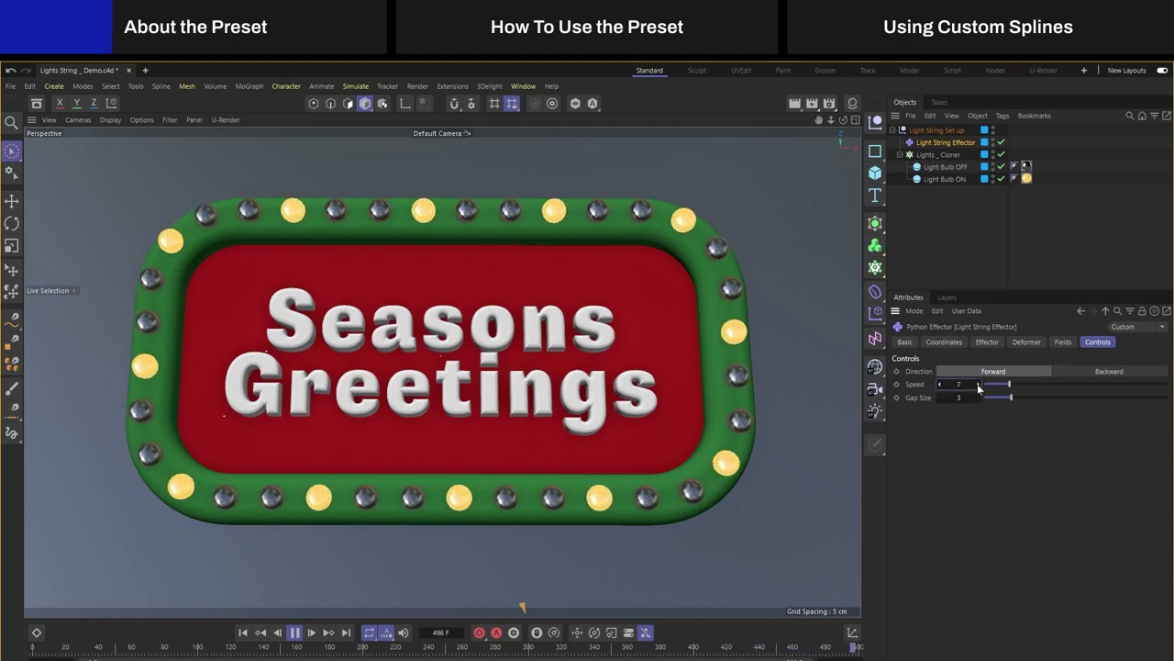
pyautogui.click(940, 385)
pyautogui.click(940, 385)
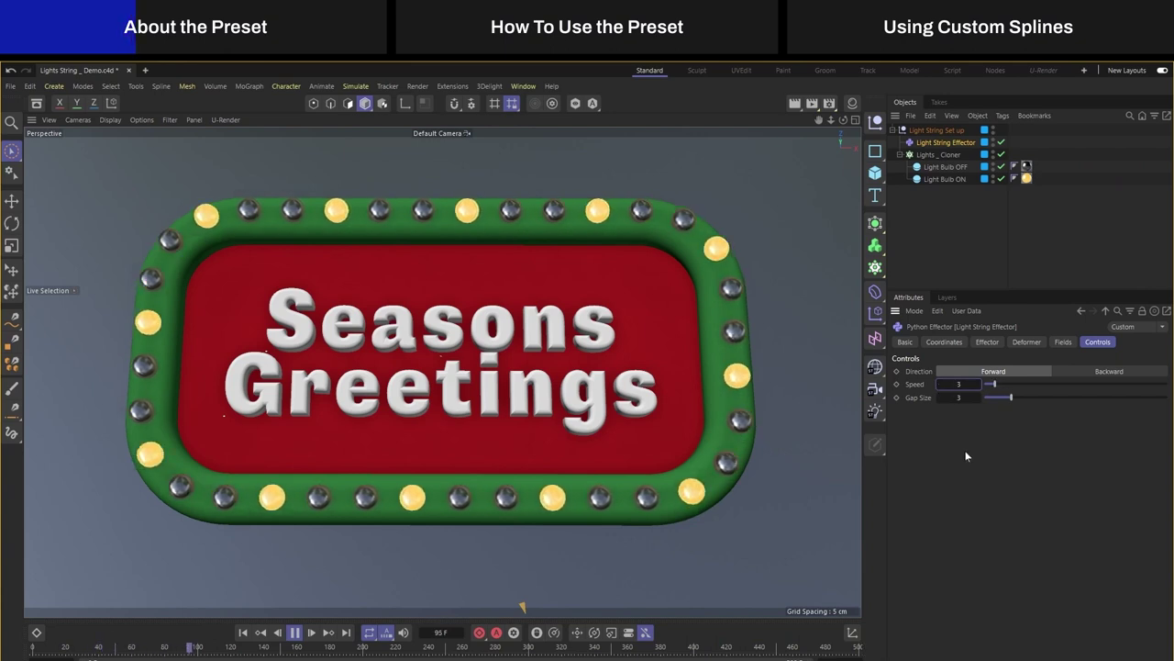
pyautogui.click(978, 398)
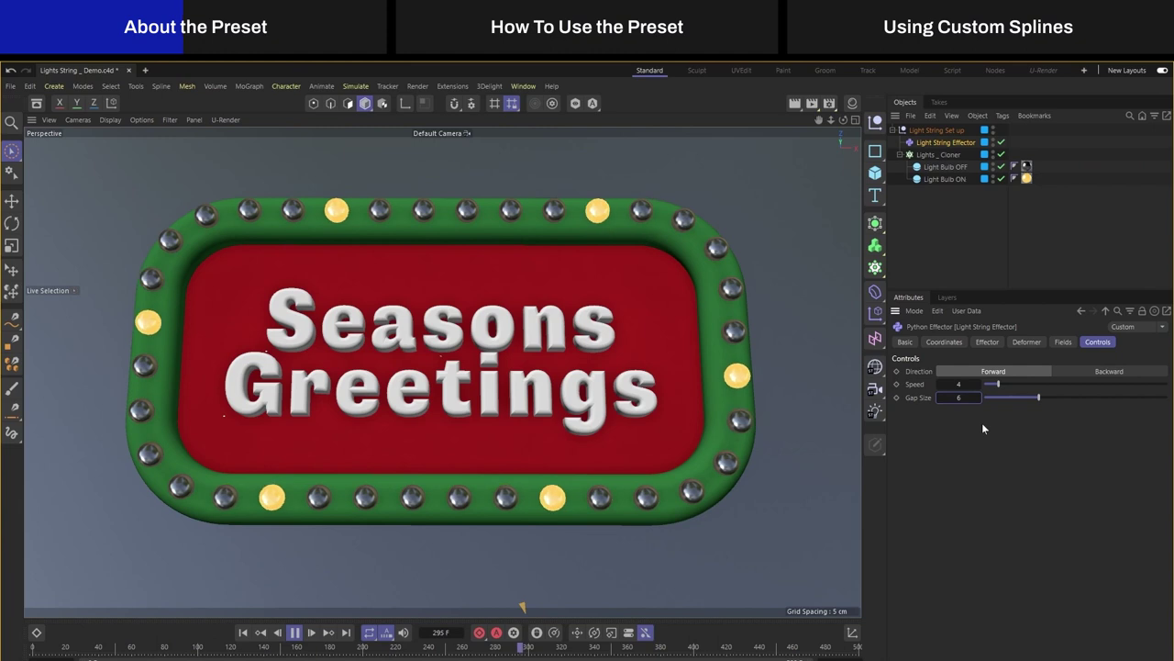
pyautogui.click(940, 398)
pyautogui.click(940, 398)
pyautogui.click(940, 397)
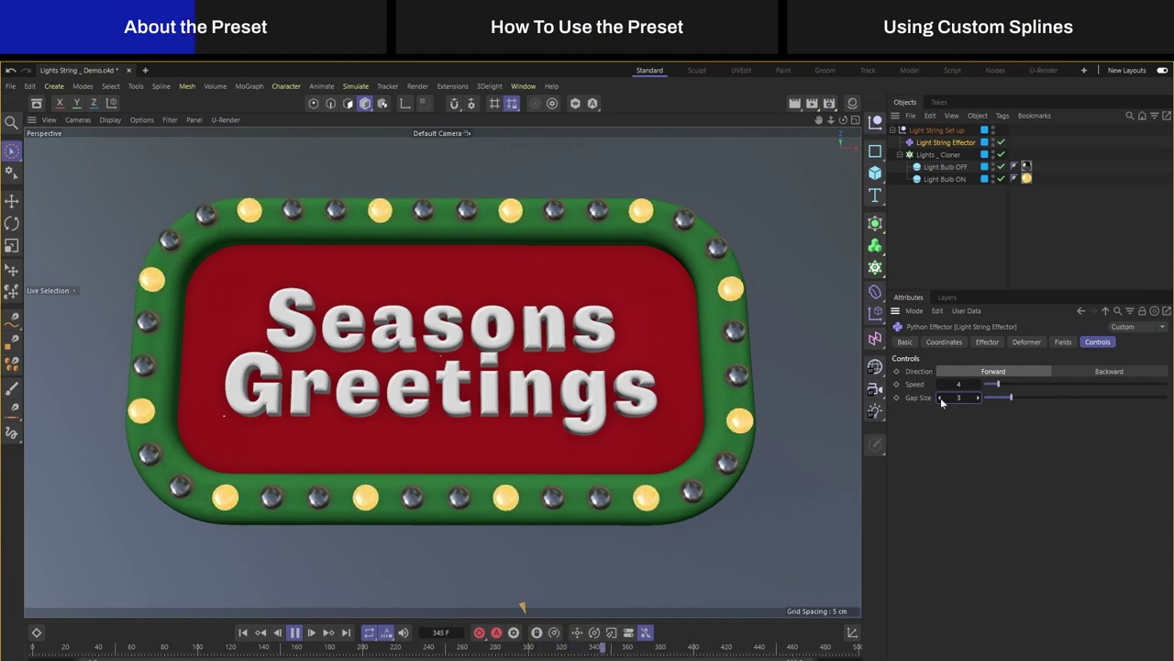
pyautogui.click(941, 397)
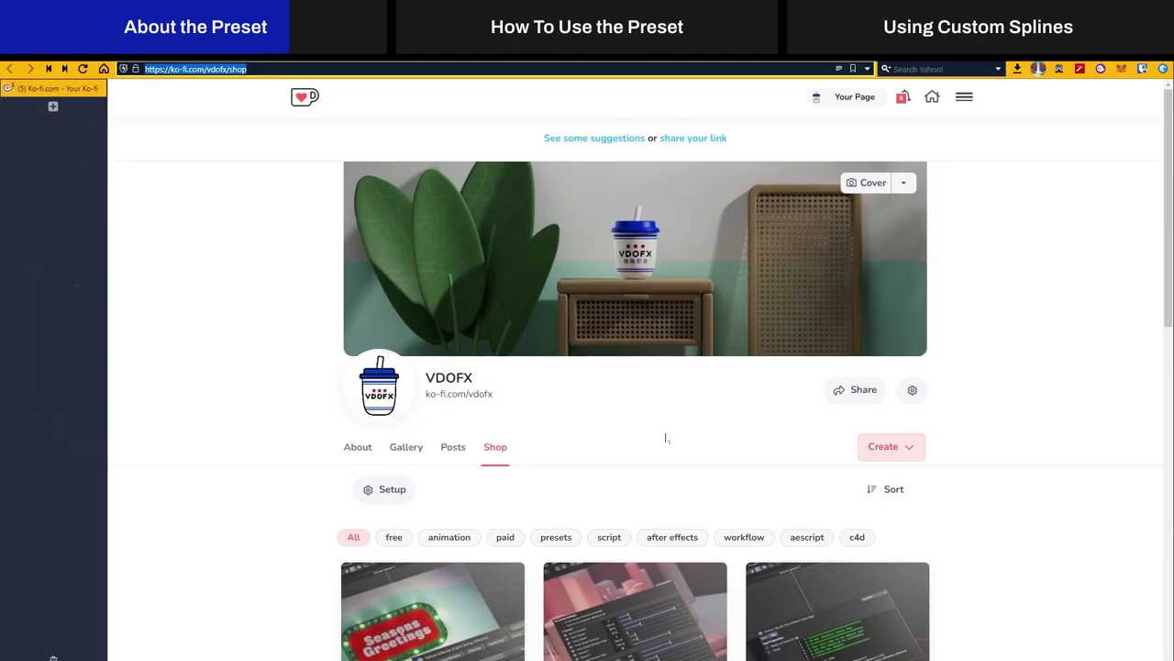
# Open the [C4D Preset] Light String Effector product page from the Ko-fi shop listing
pyautogui.scroll(-3, 647, 443)
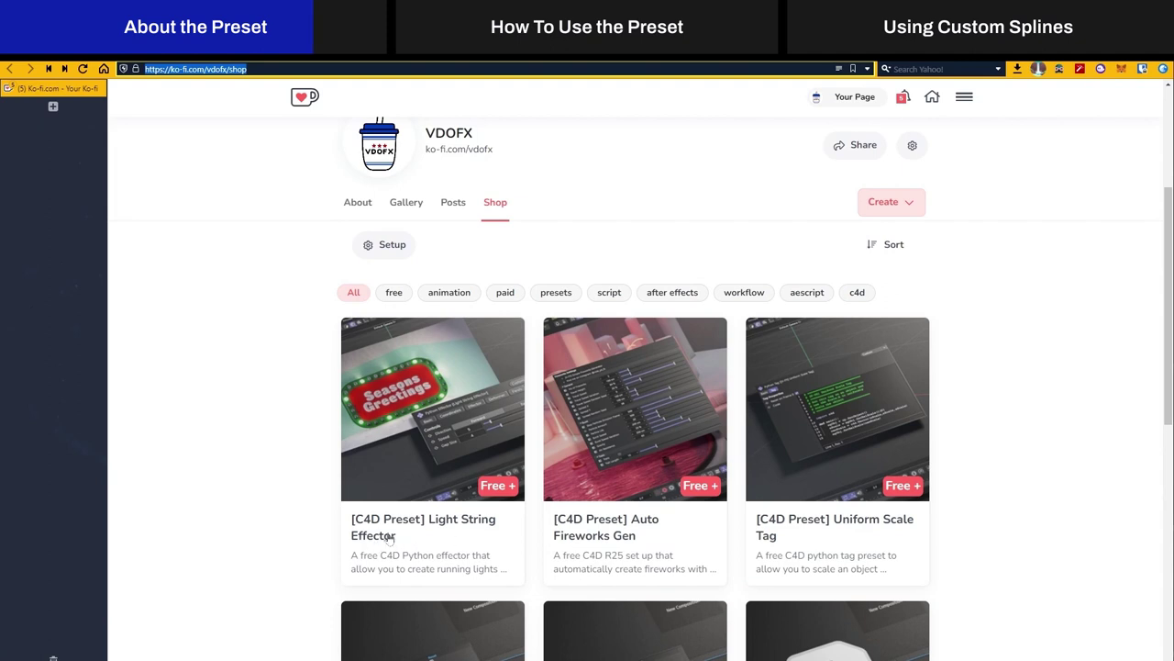
pyautogui.click(400, 532)
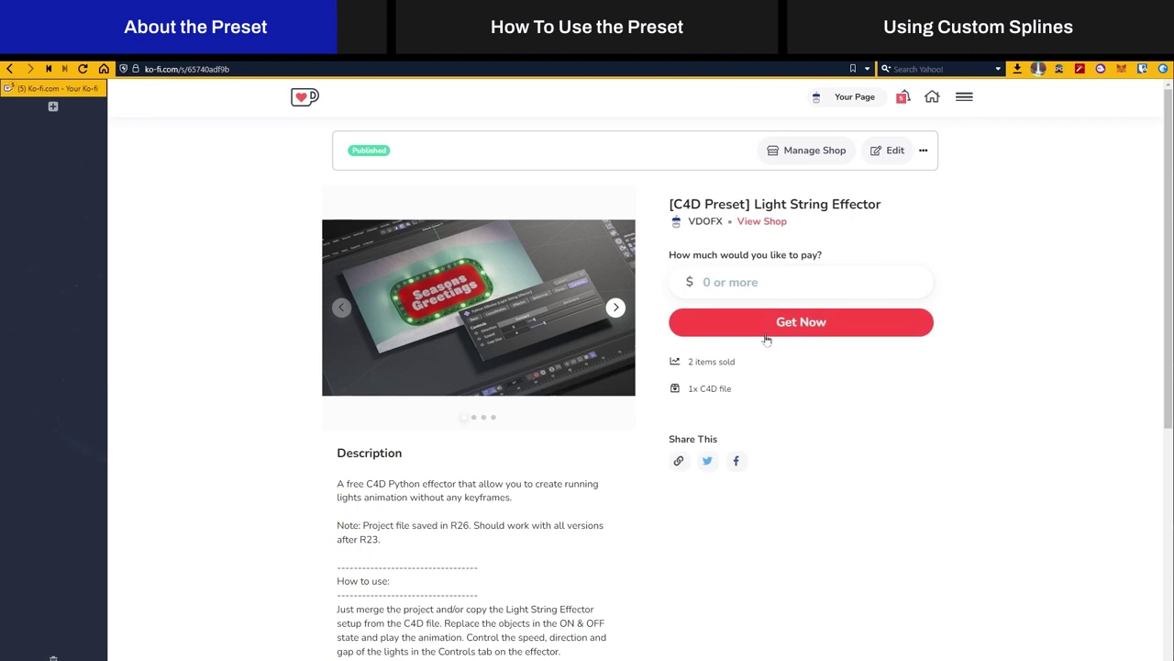
pyautogui.scroll(-1, 775, 363)
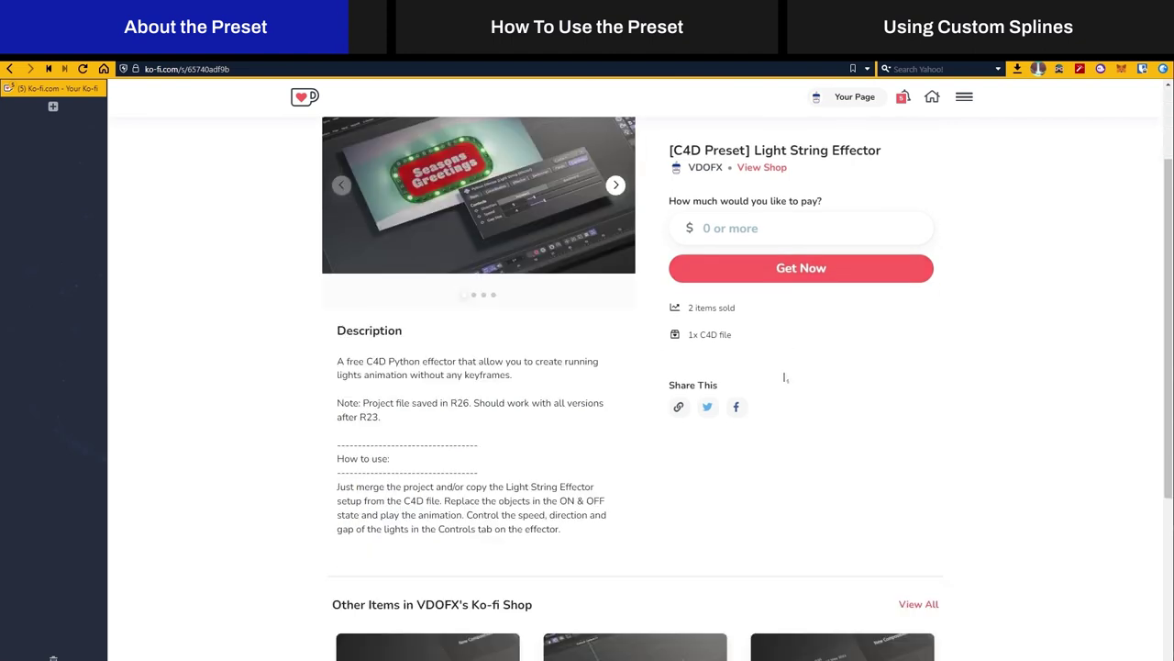
pyautogui.scroll(1, 771, 367)
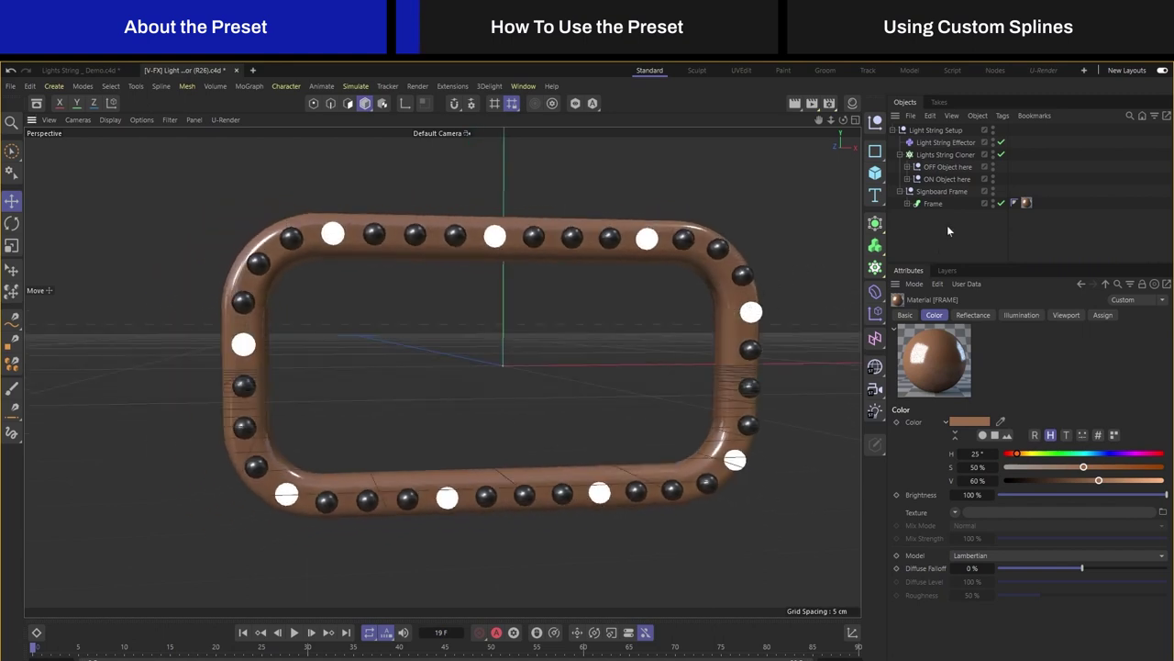
# Disable the Frame object and orbit to face the bulb string frontally
pyautogui.click(1000, 203)
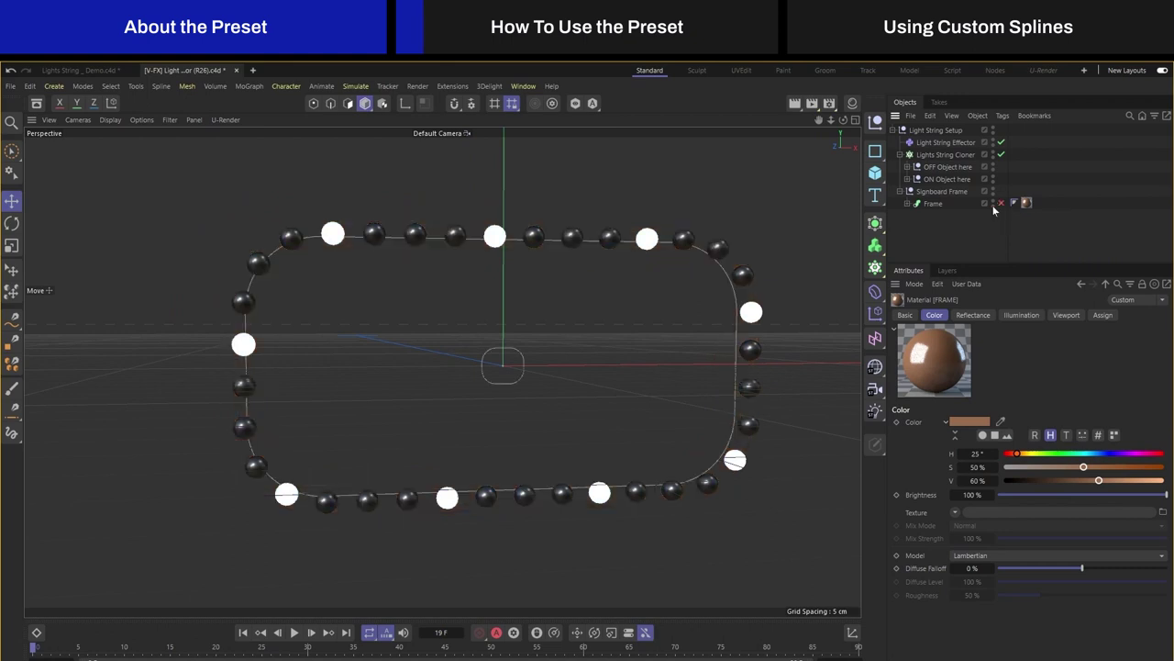
pyautogui.keyDown('alt'); pyautogui.moveTo(743, 281); pyautogui.dragTo(757, 280); pyautogui.keyUp('alt')
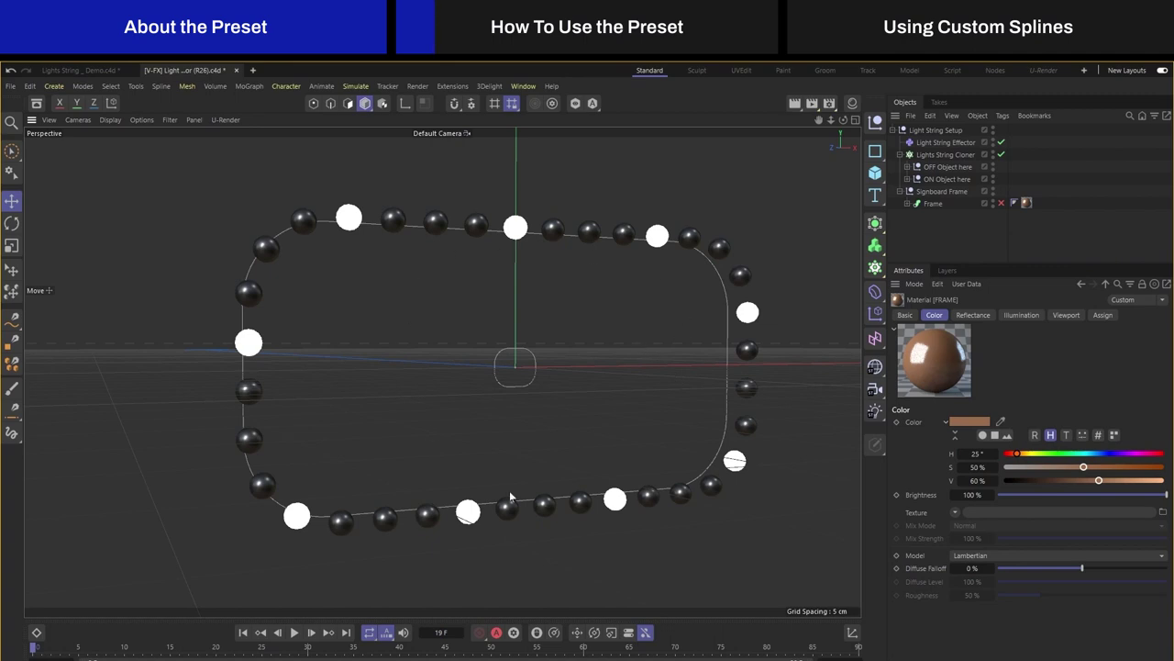
pyautogui.keyDown('alt'); pyautogui.moveTo(632, 446); pyautogui.dragTo(611, 438); pyautogui.keyUp('alt')
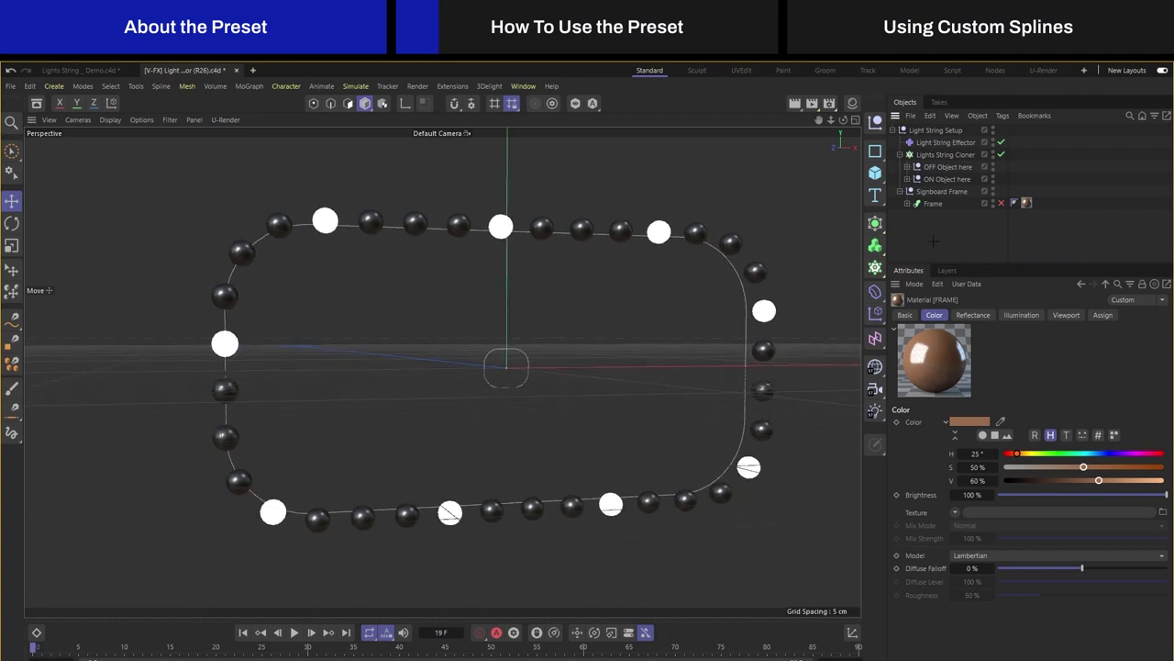
pyautogui.click(907, 190)
pyautogui.click(945, 178)
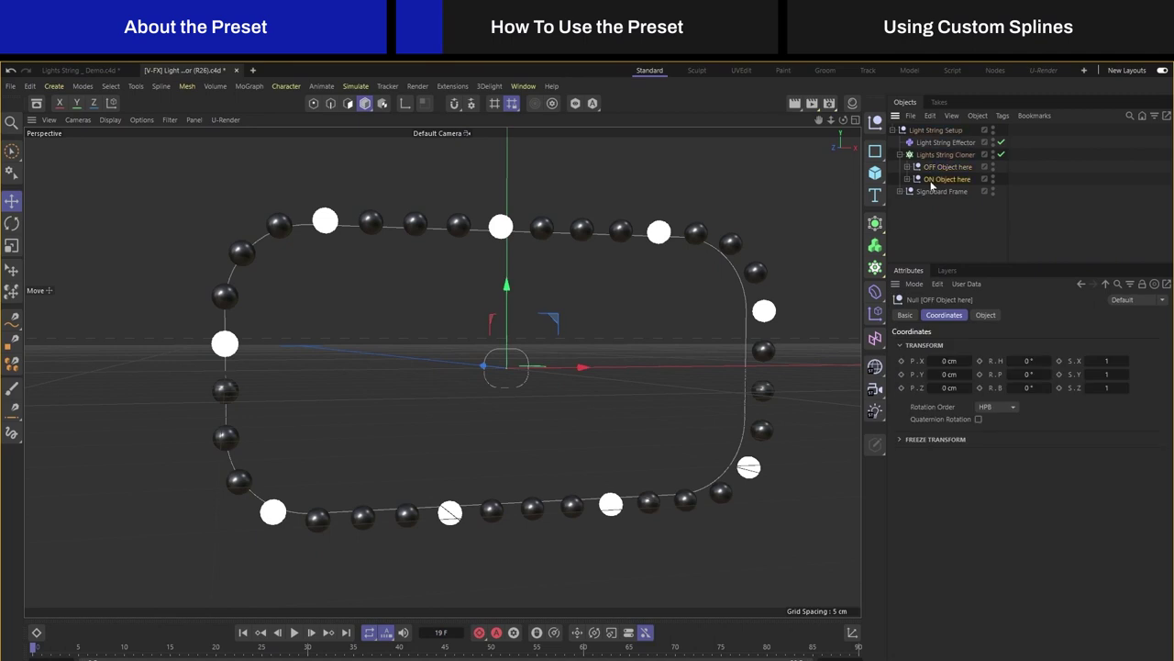
pyautogui.click(936, 211)
pyautogui.click(945, 179)
pyautogui.click(907, 178)
pyautogui.click(907, 167)
pyautogui.click(950, 203)
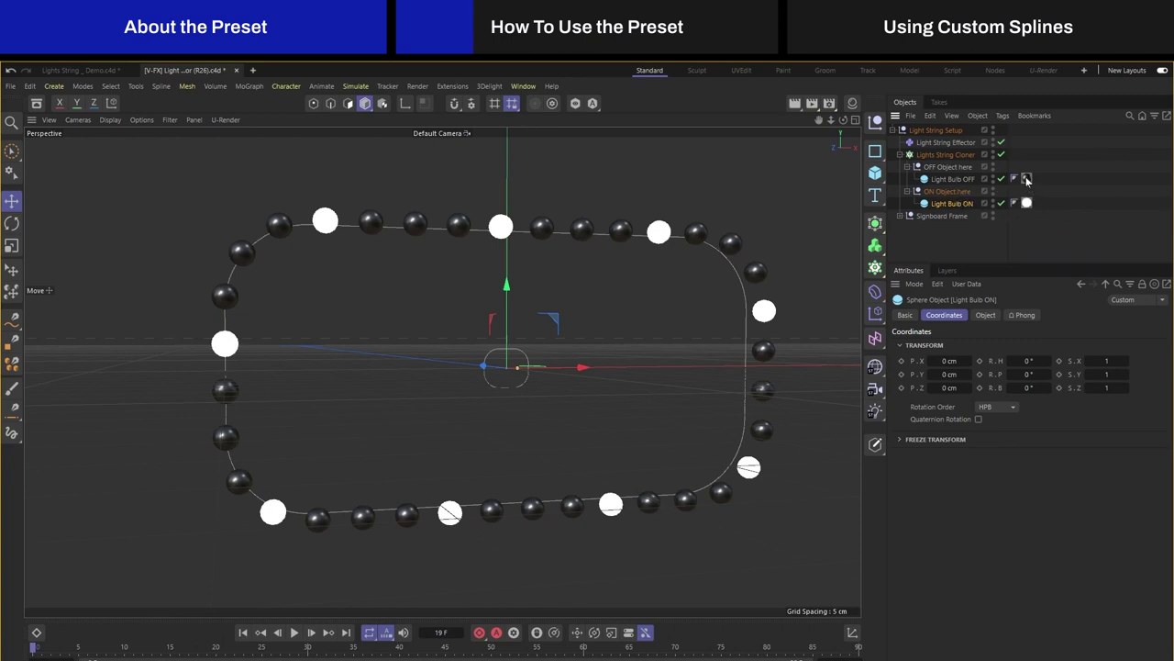
pyautogui.click(949, 167)
pyautogui.click(949, 191)
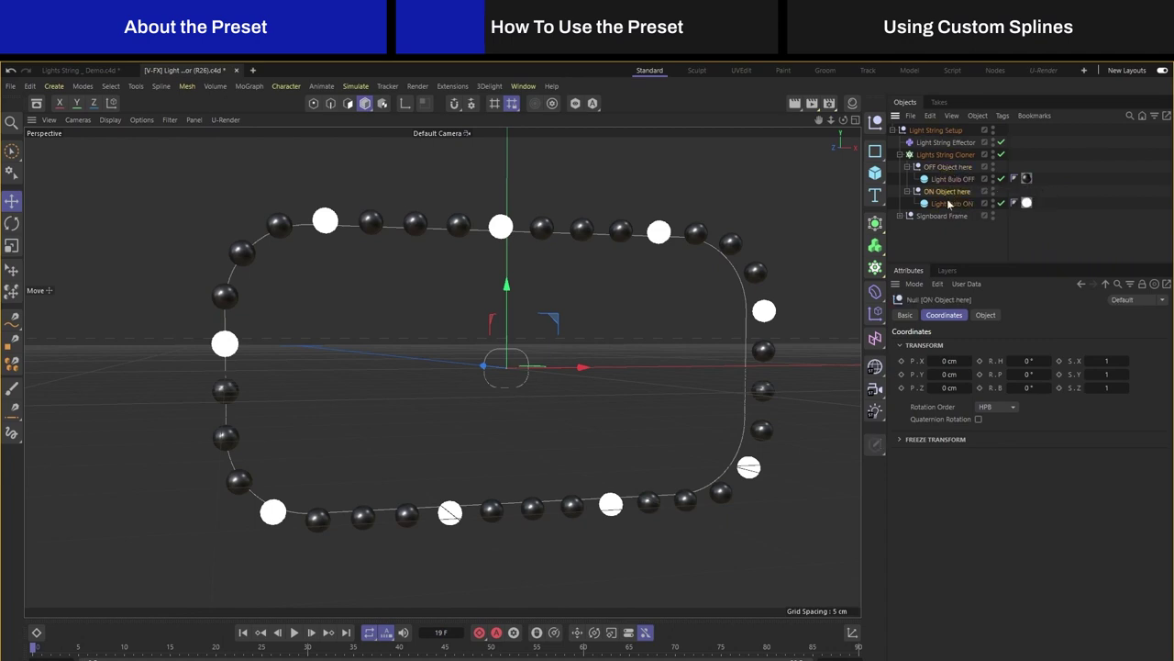
pyautogui.click(944, 170)
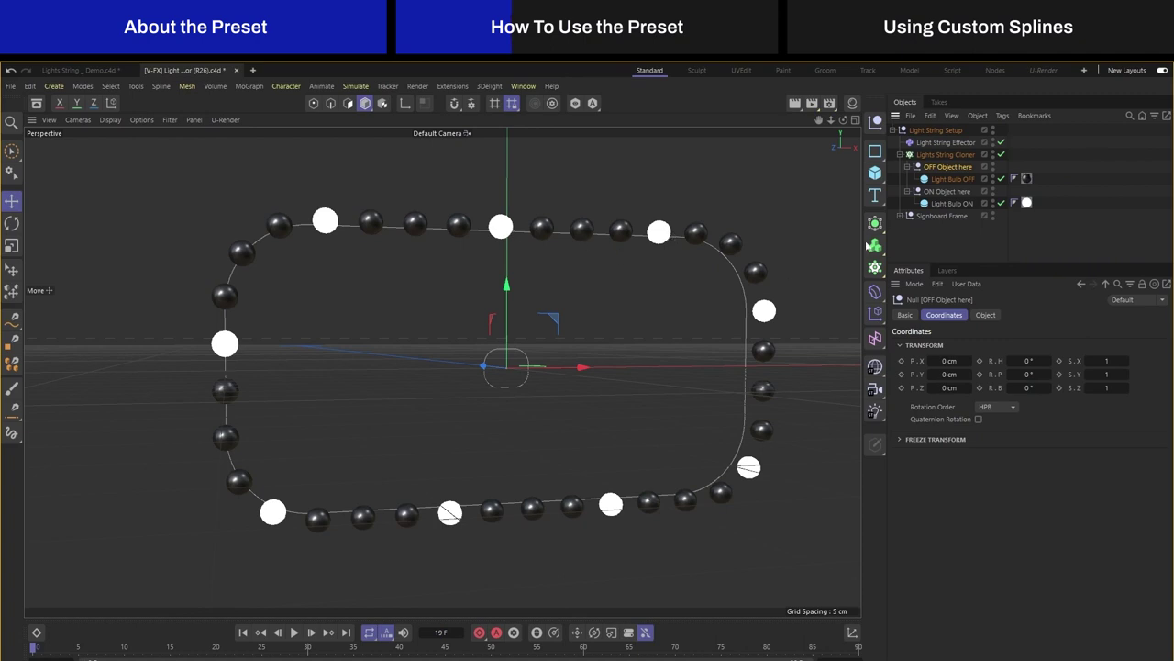
# Collapse the OFF and ON object groups, select the Light String Effector and start playback
pyautogui.click(907, 166)
pyautogui.click(907, 179)
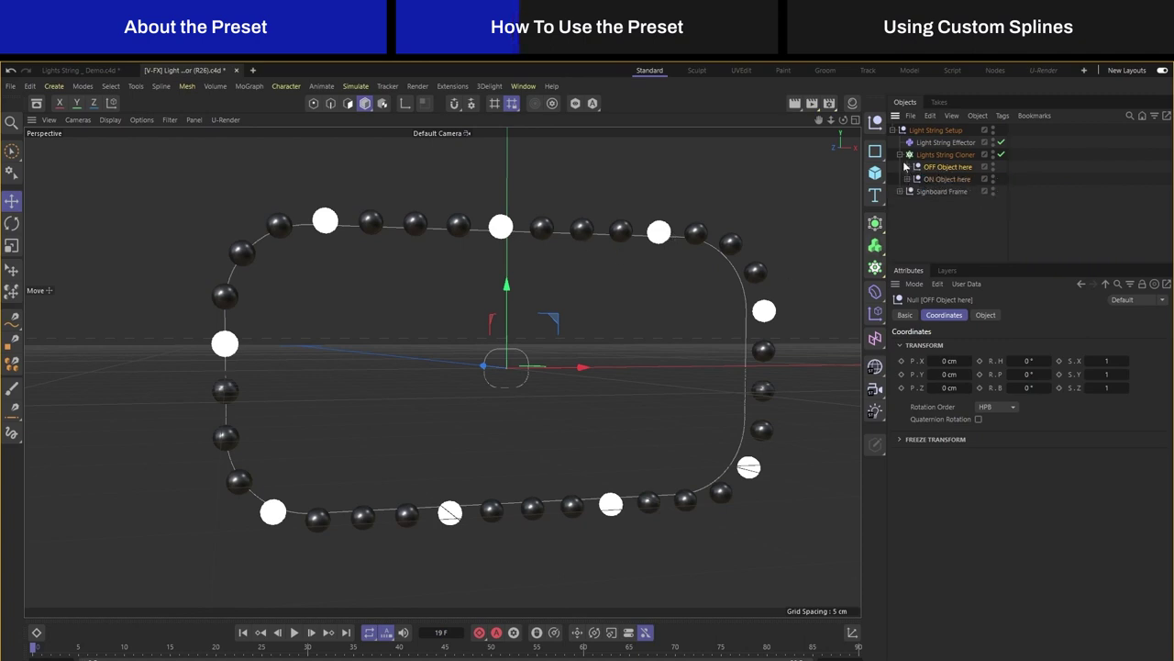
pyautogui.click(936, 142)
pyautogui.click(294, 633)
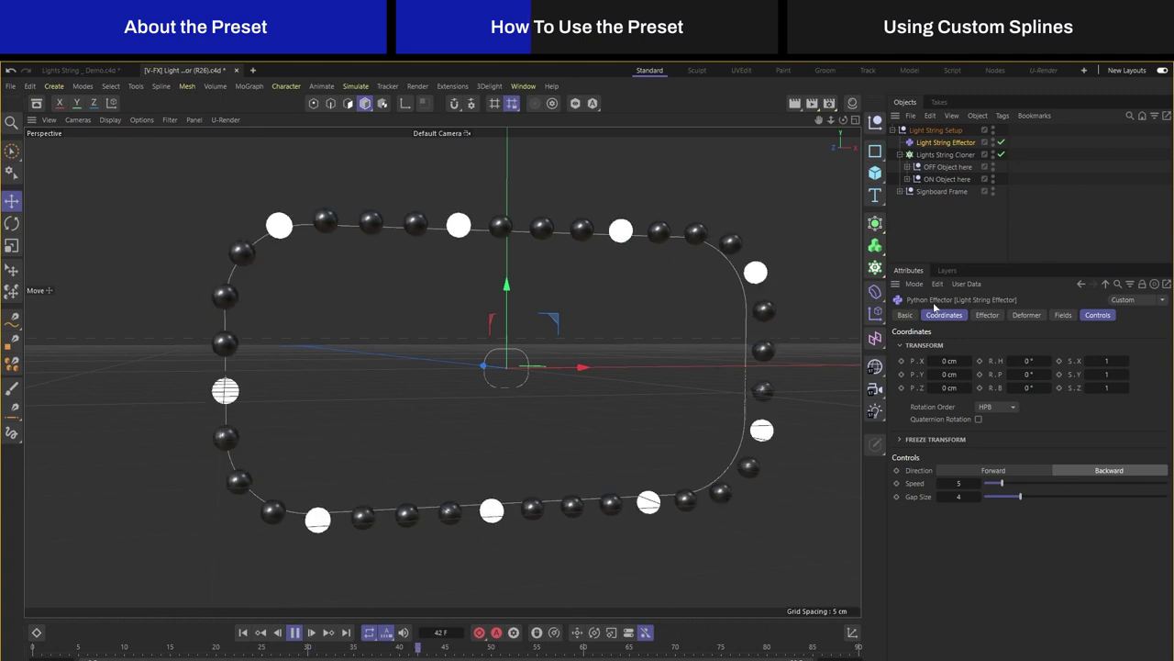
# View the effector's Python code from its Effector tab, then close the code editor
pyautogui.click(996, 315)
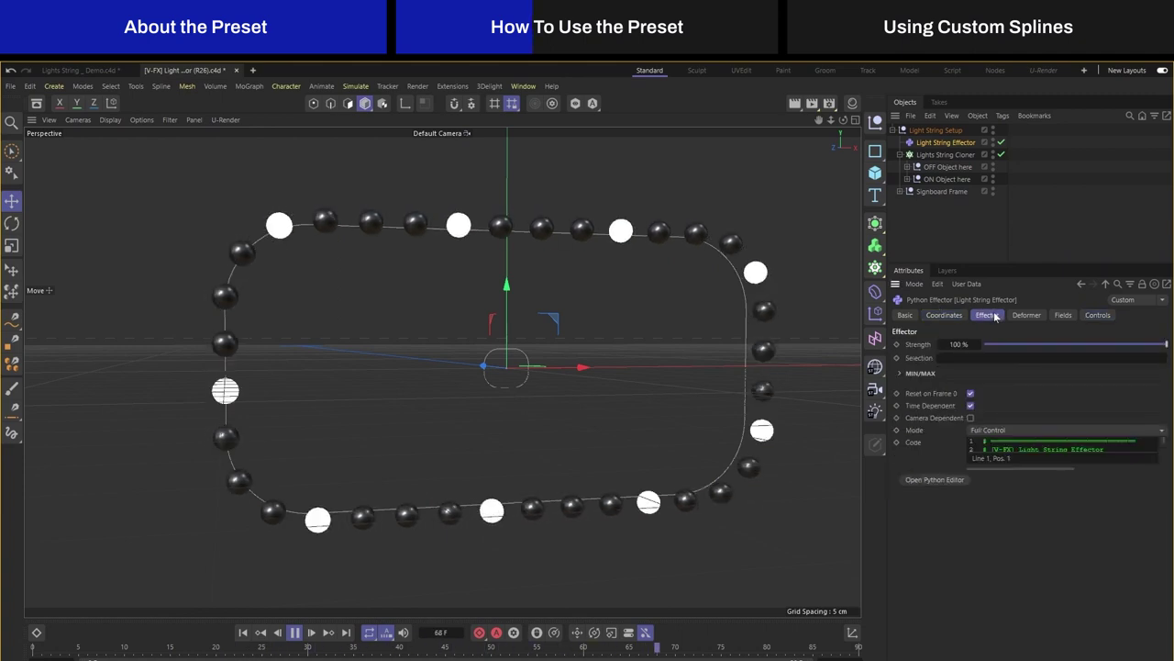
pyautogui.click(935, 479)
pyautogui.moveTo(1047, 425); pyautogui.dragTo(407, 123)
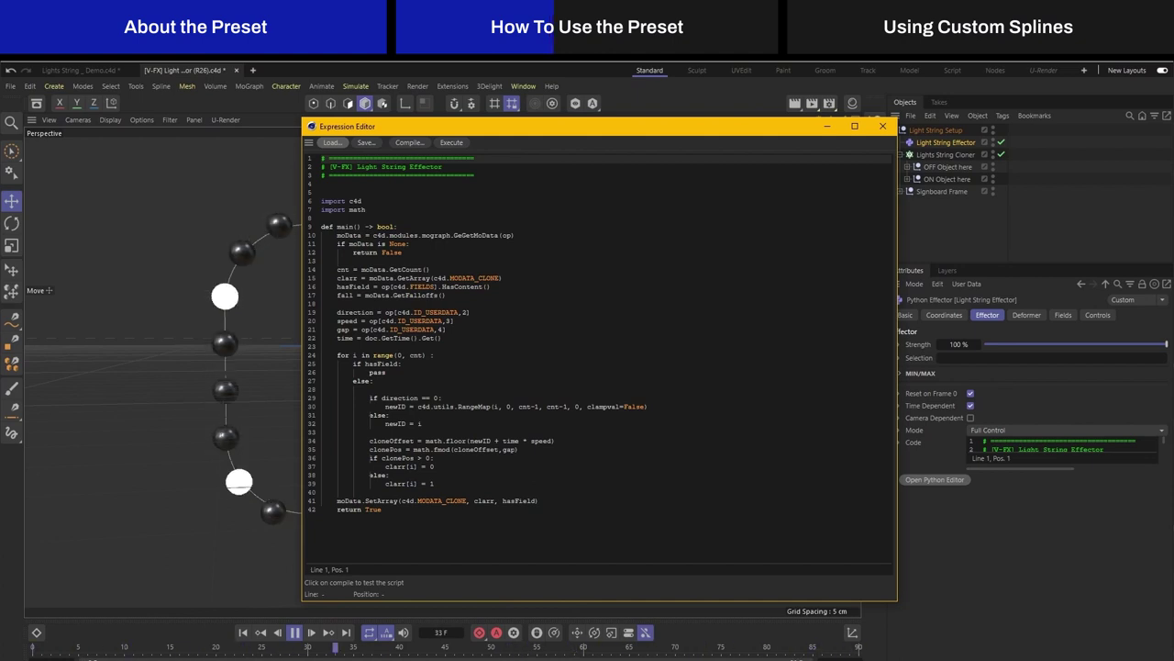
pyautogui.click(883, 125)
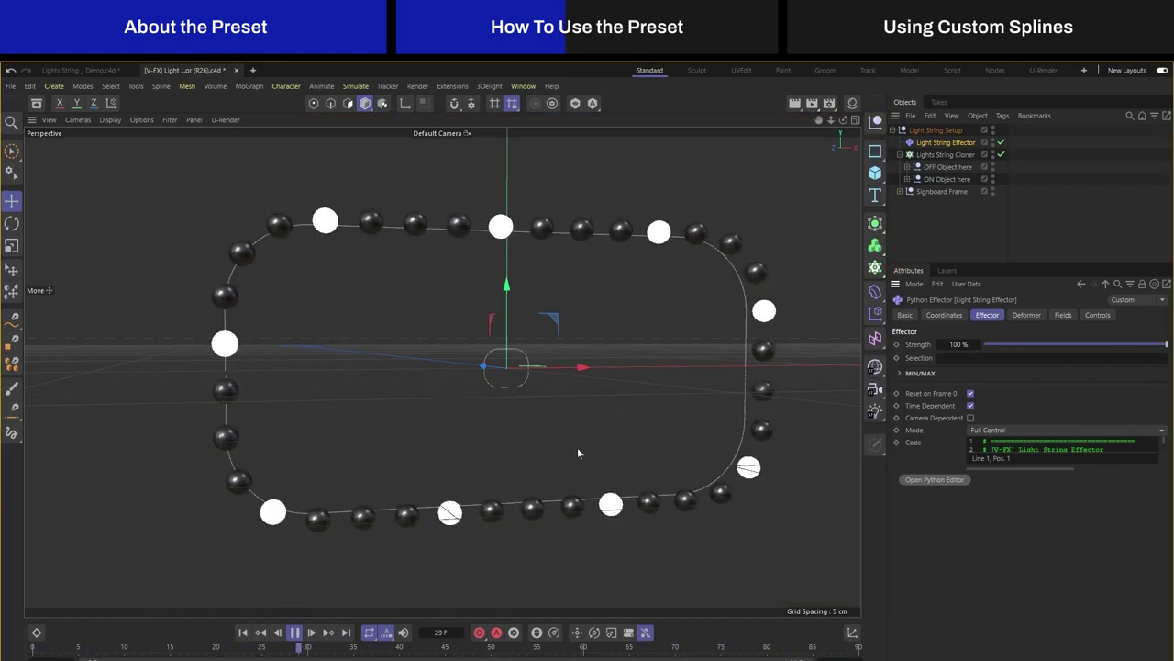
# Switch the Light String Effector's Direction to Forward in its Controls tab
pyautogui.click(1094, 315)
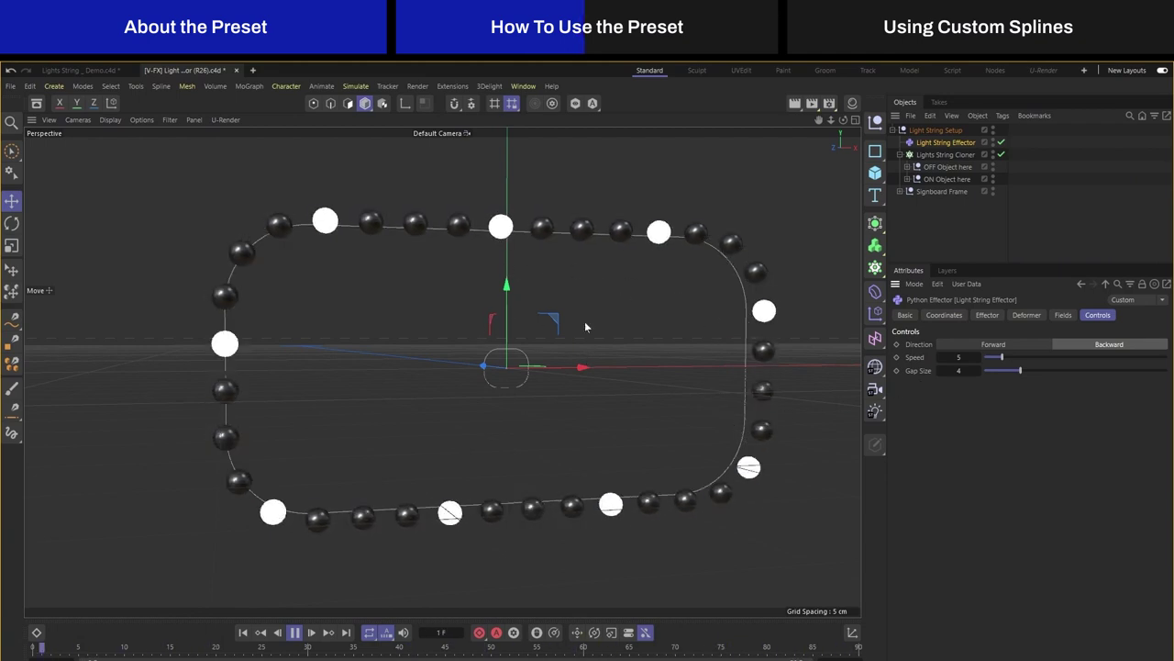
pyautogui.keyDown('alt'); pyautogui.moveTo(580, 379); pyautogui.dragTo(565, 349); pyautogui.keyUp('alt')
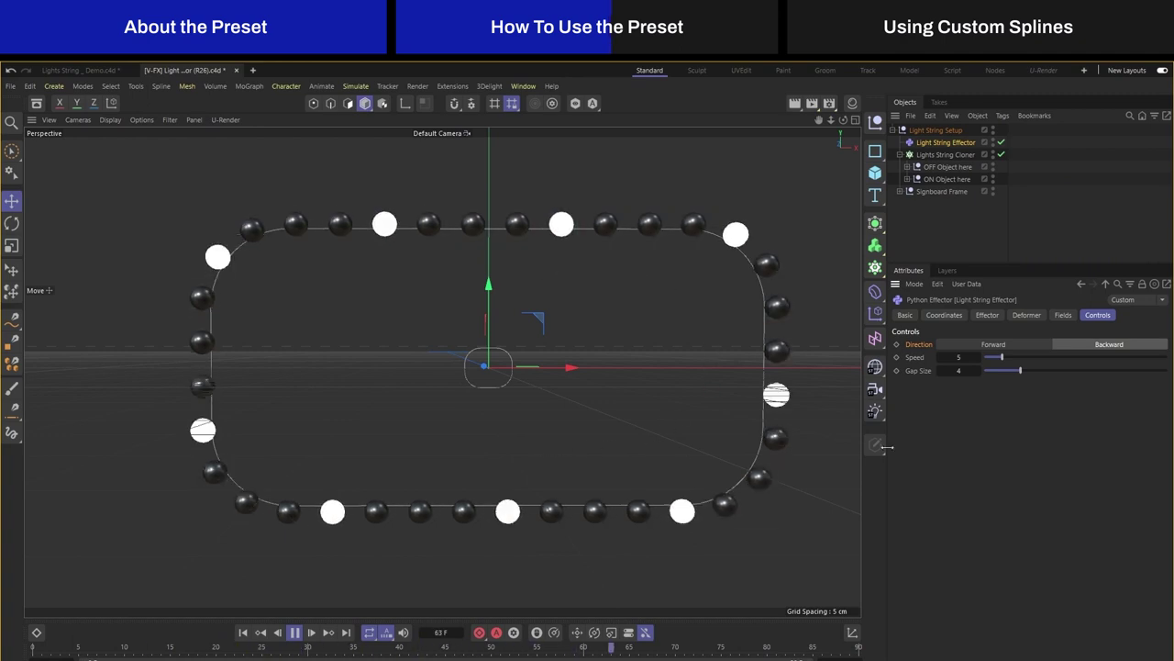
pyautogui.click(985, 347)
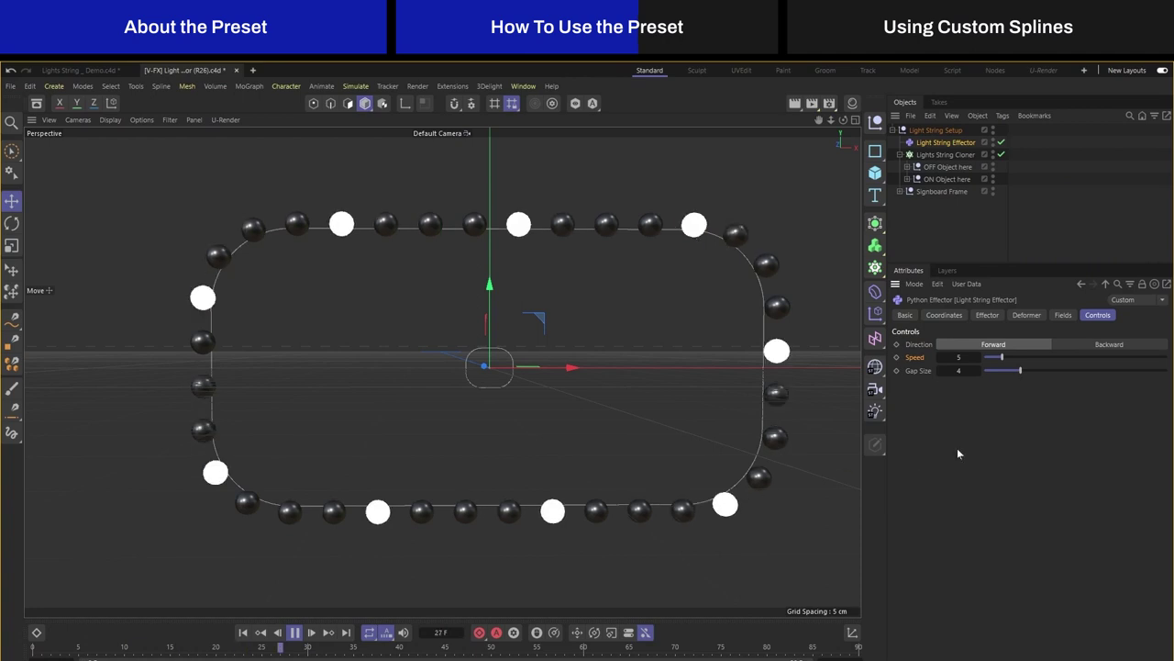
pyautogui.click(978, 356)
pyautogui.click(978, 356)
pyautogui.click(978, 356)
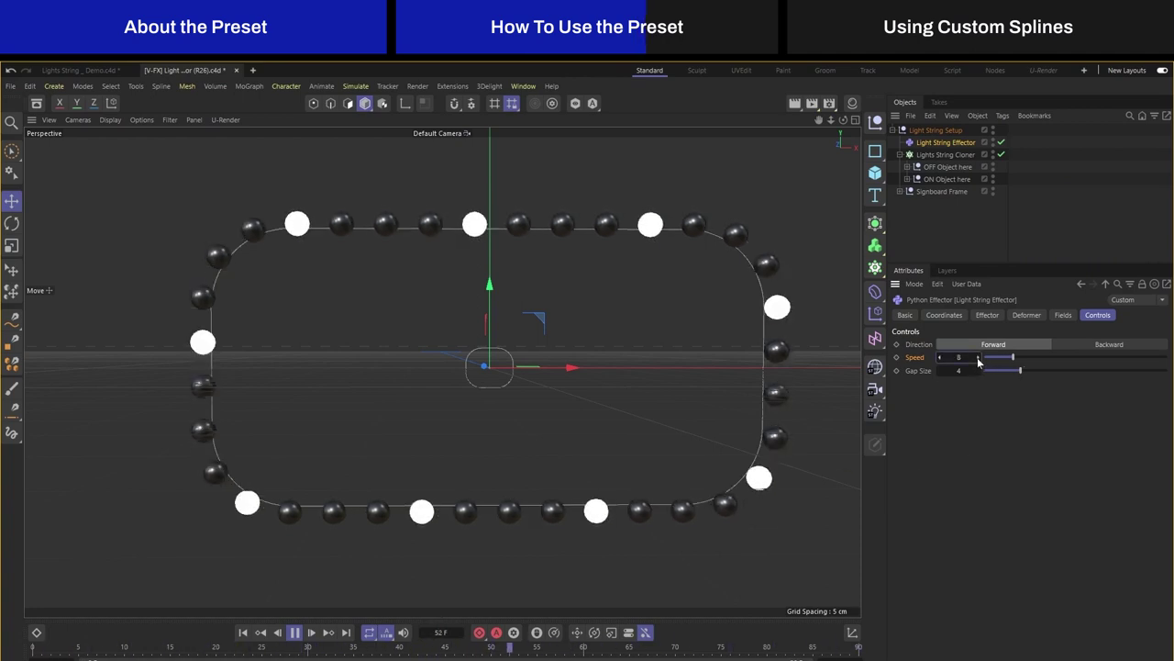
pyautogui.click(978, 356)
pyautogui.click(978, 356)
pyautogui.click(978, 356)
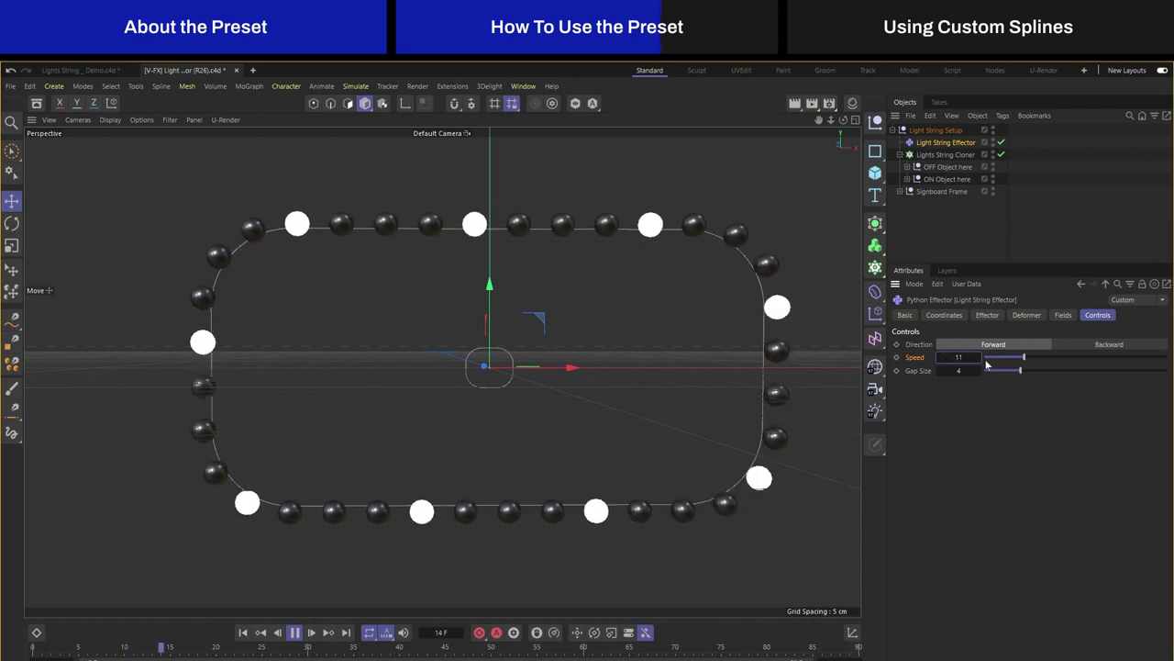
pyautogui.doubleClick(940, 358)
pyautogui.click(940, 358)
pyautogui.click(940, 358)
pyautogui.click(941, 358)
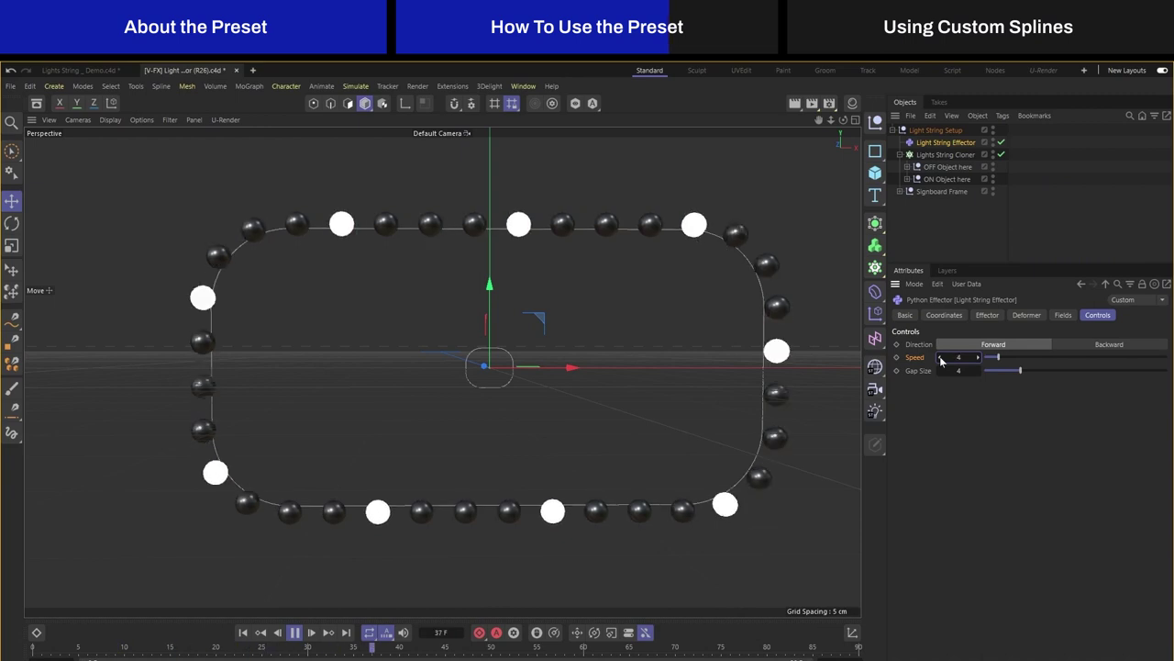
pyautogui.doubleClick(941, 357)
pyautogui.tripleClick(978, 358)
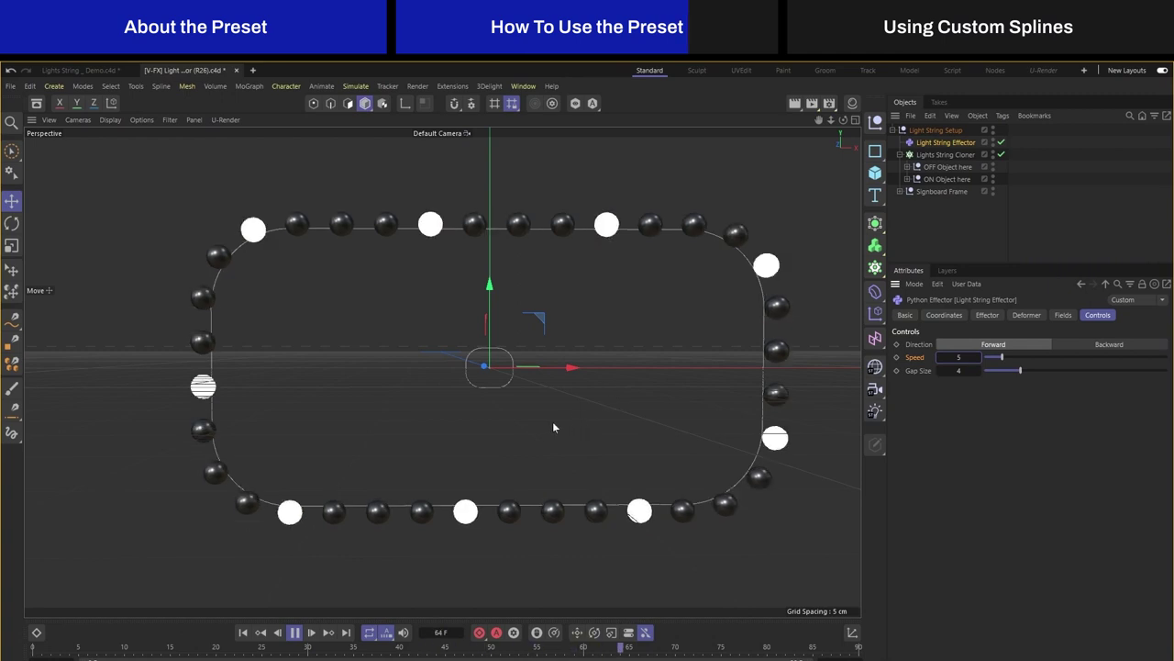
pyautogui.keyDown('alt'); pyautogui.moveTo(645, 452); pyautogui.dragTo(658, 452); pyautogui.keyUp('alt')
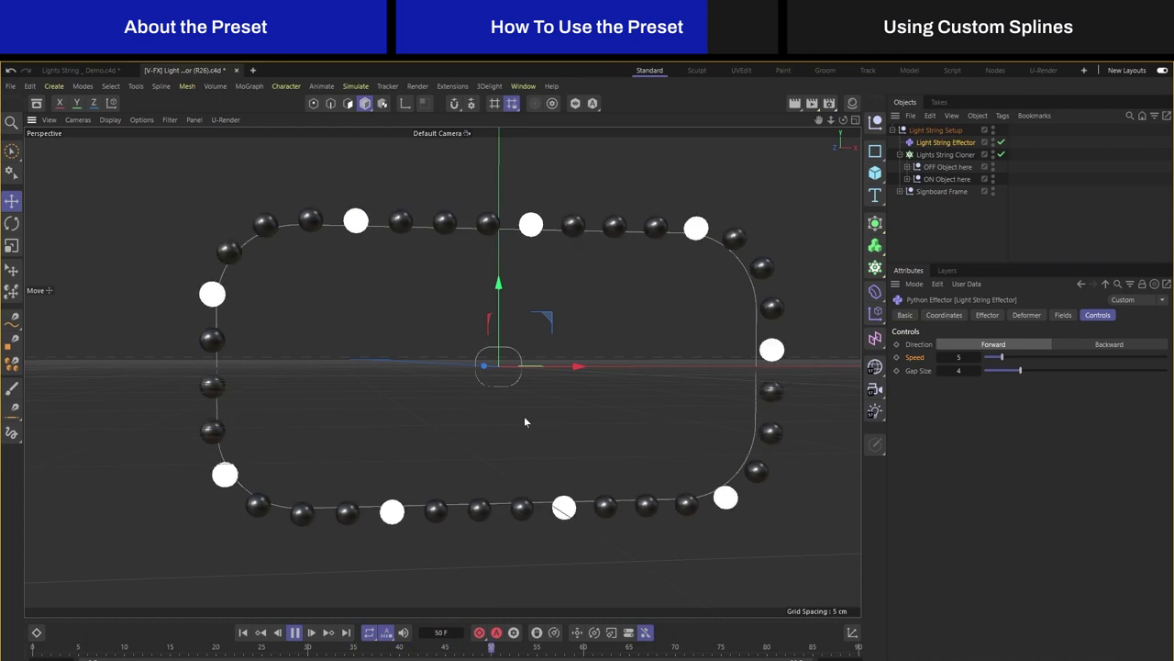
# Raise the Light String Effector's Gap Size to 18, then drag it down to 2
pyautogui.click(979, 368)
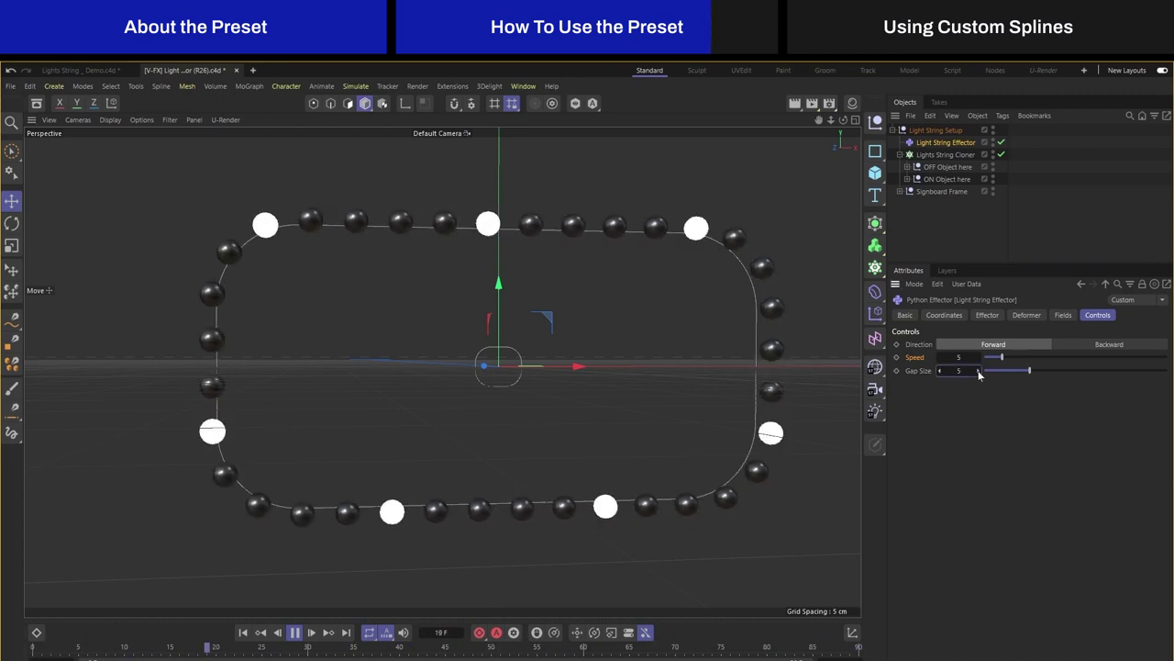
pyautogui.click(979, 369)
pyautogui.click(979, 370)
pyautogui.click(979, 370)
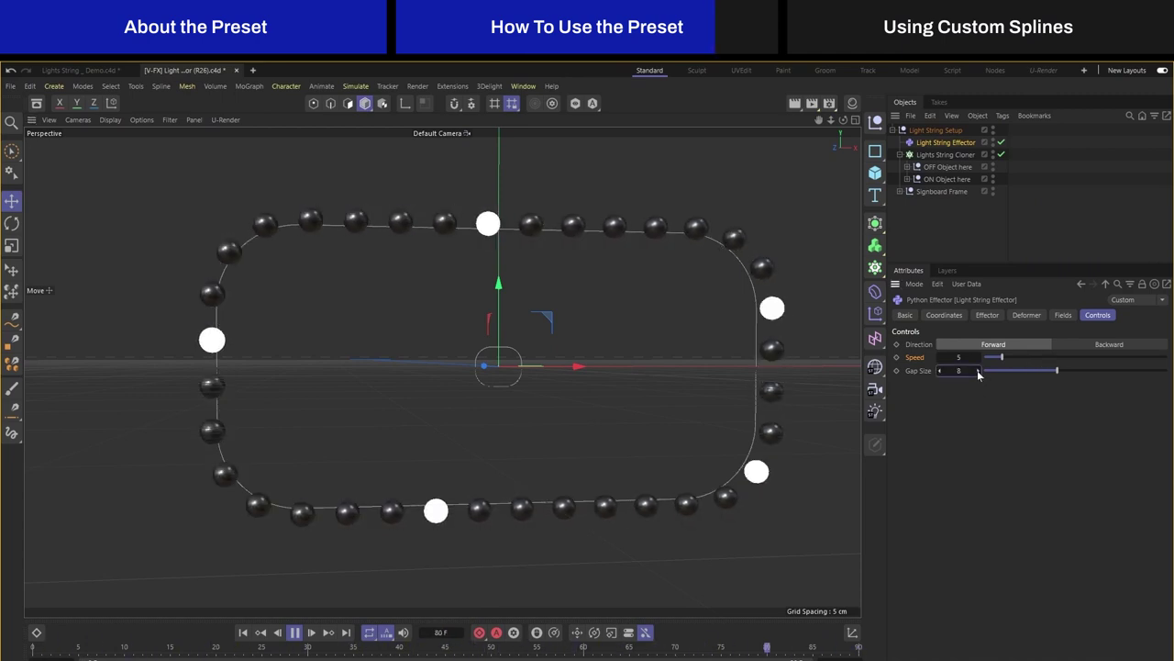
pyautogui.click(979, 370)
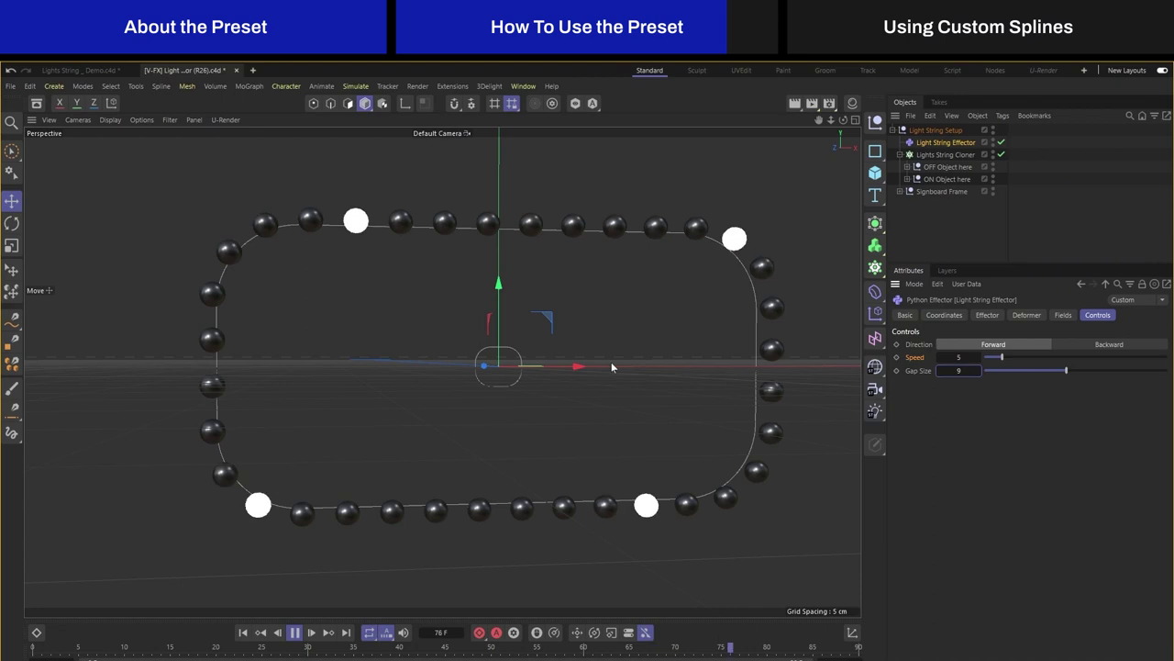
pyautogui.click(978, 370)
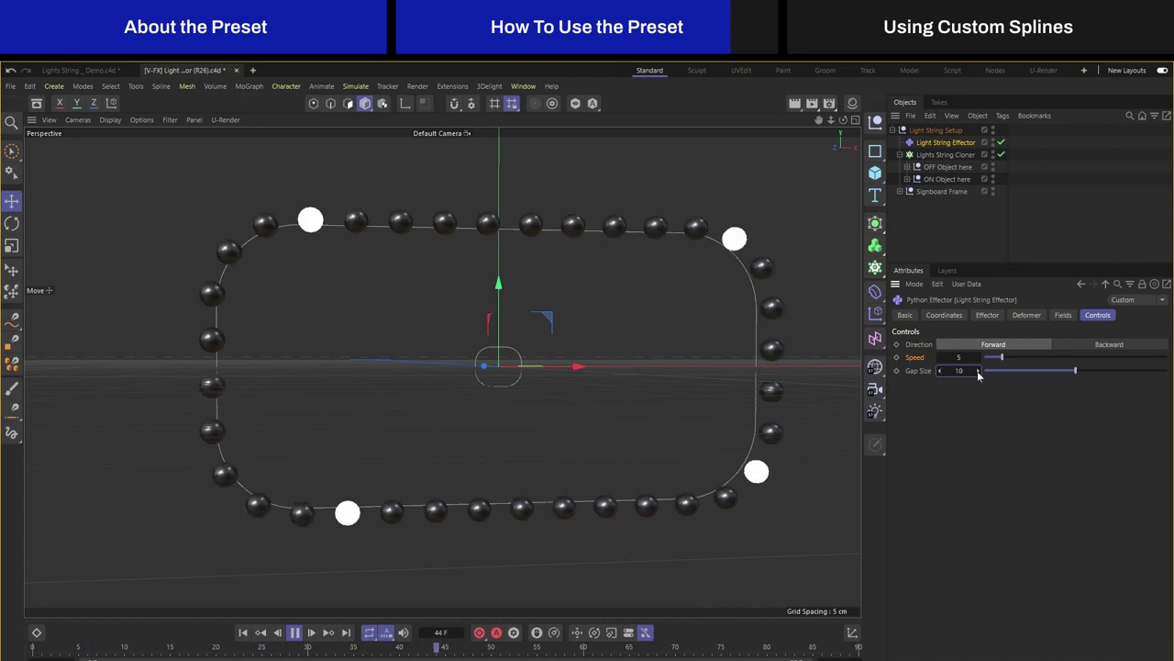
pyautogui.click(977, 371)
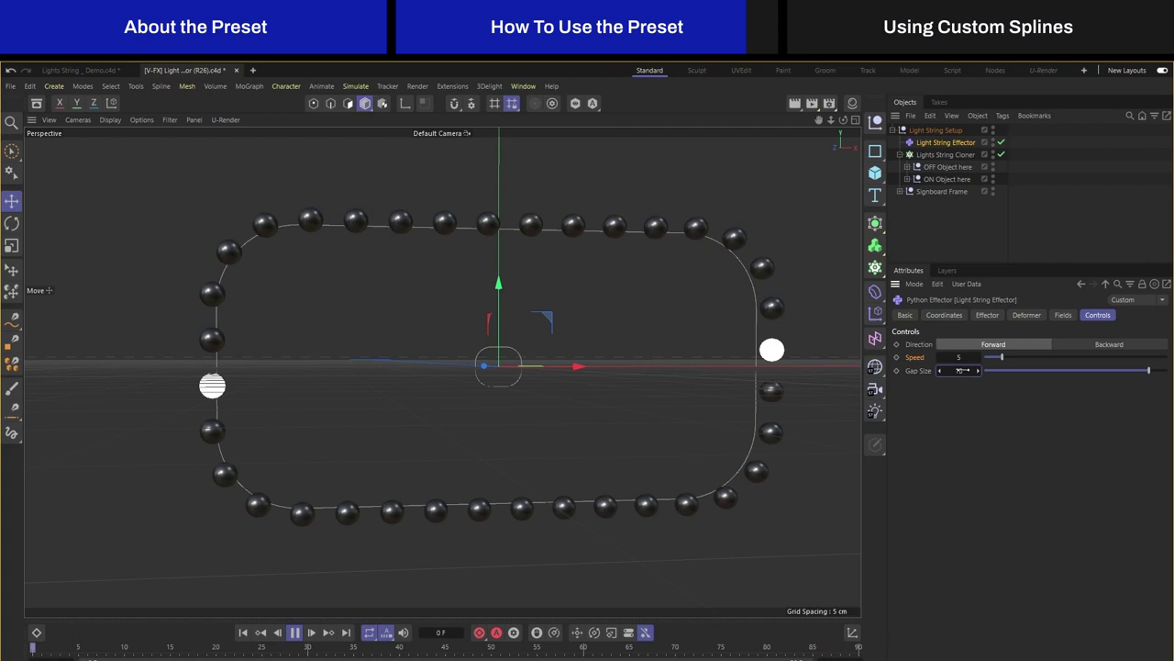
pyautogui.press('Return')
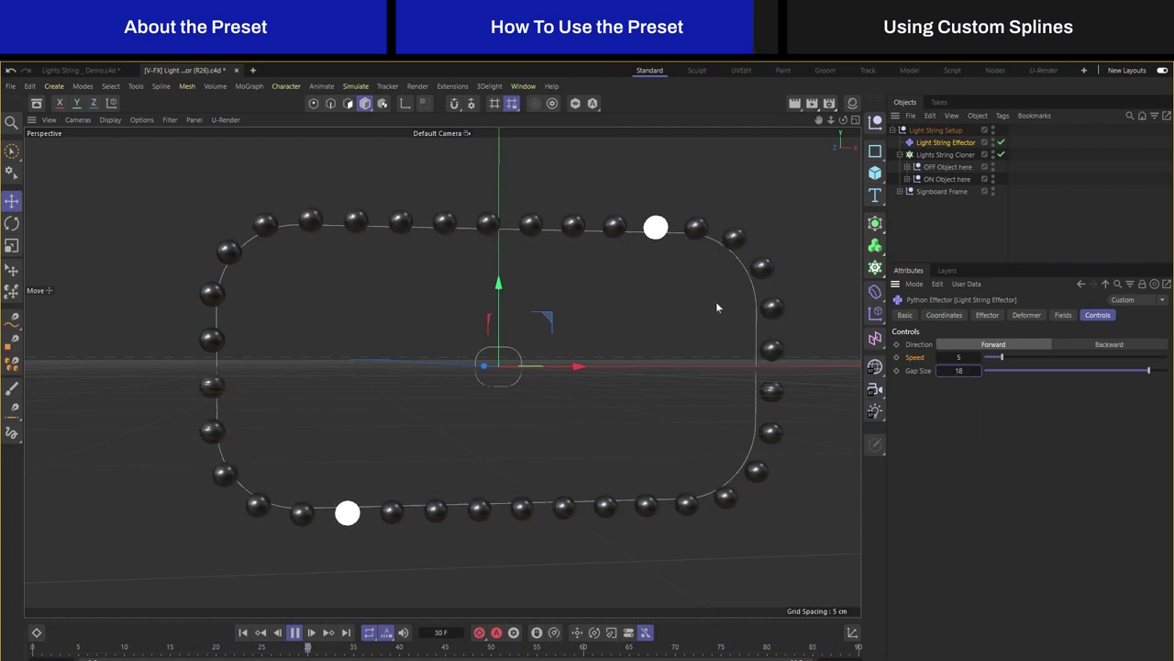
pyautogui.moveTo(998, 372); pyautogui.dragTo(1002, 370)
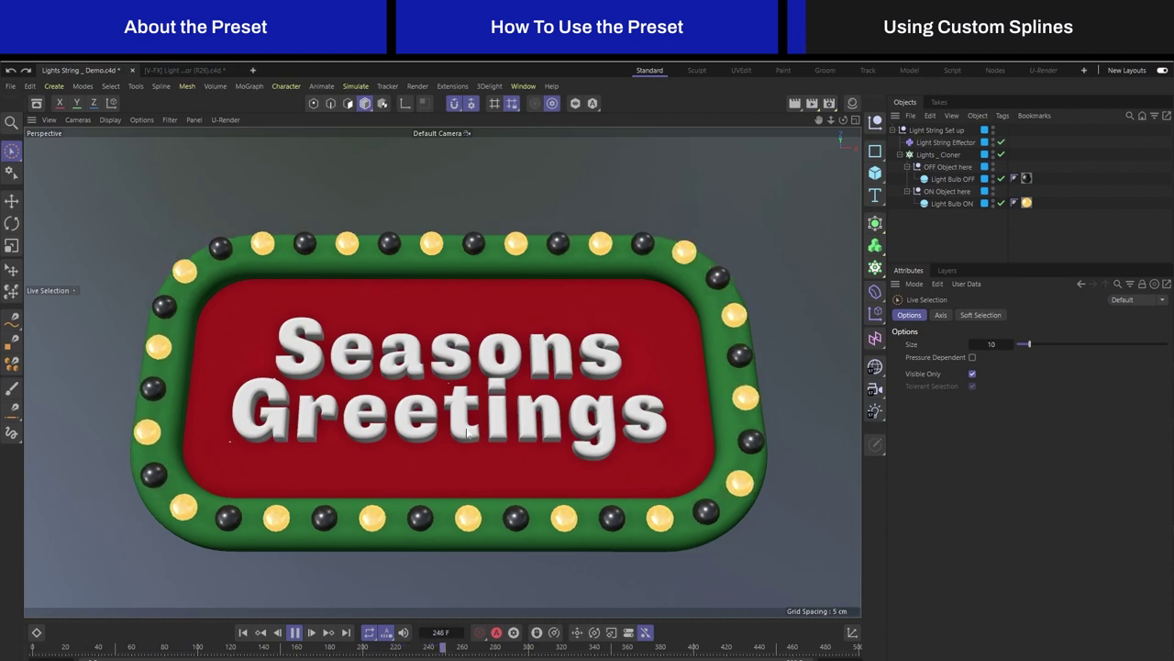
# Zoom out, stop playback and draw a freehand Sketch spline looping around the sign
pyautogui.scroll(-6, 465, 421)
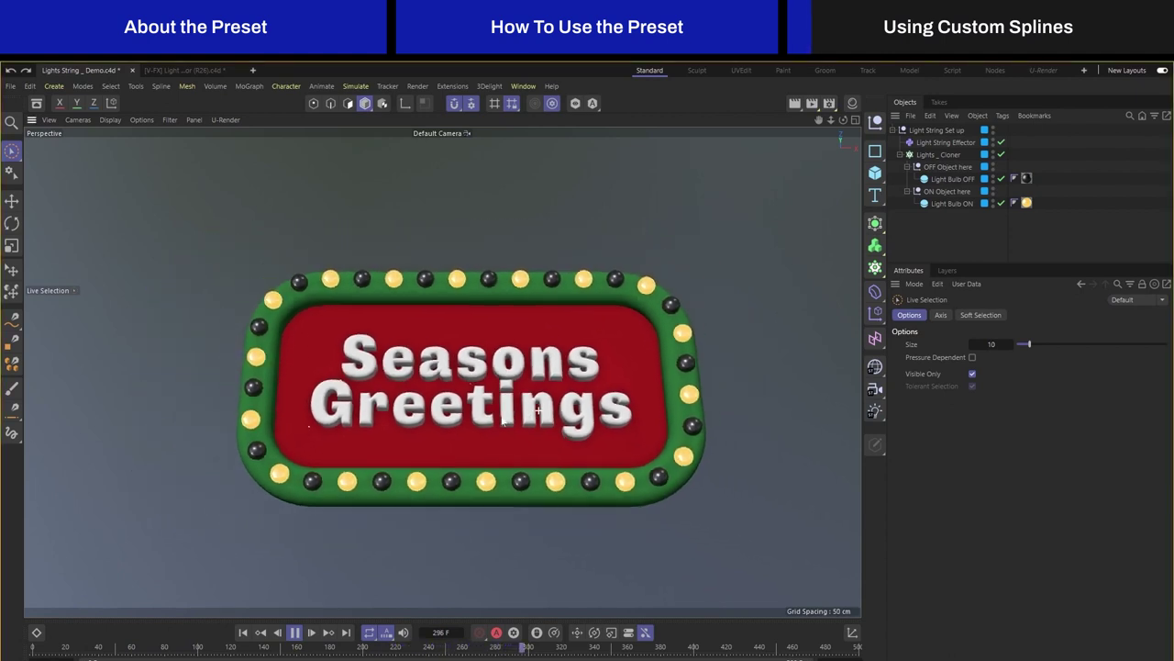
pyautogui.scroll(-4, 459, 414)
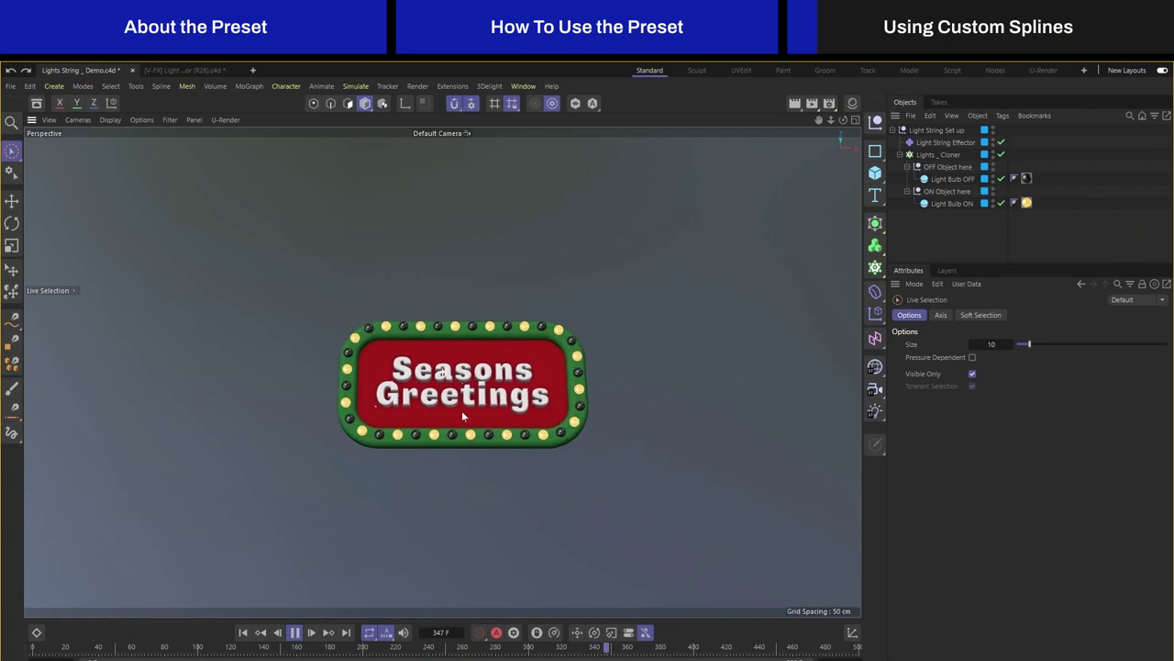
pyautogui.click(294, 632)
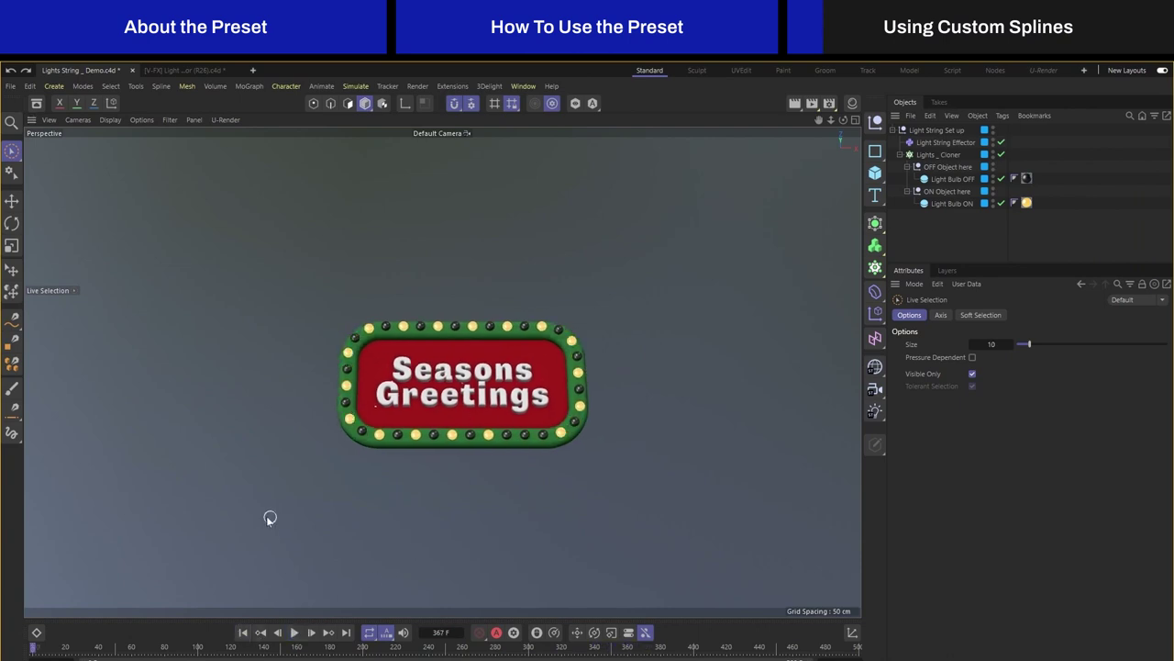
pyautogui.click(13, 320)
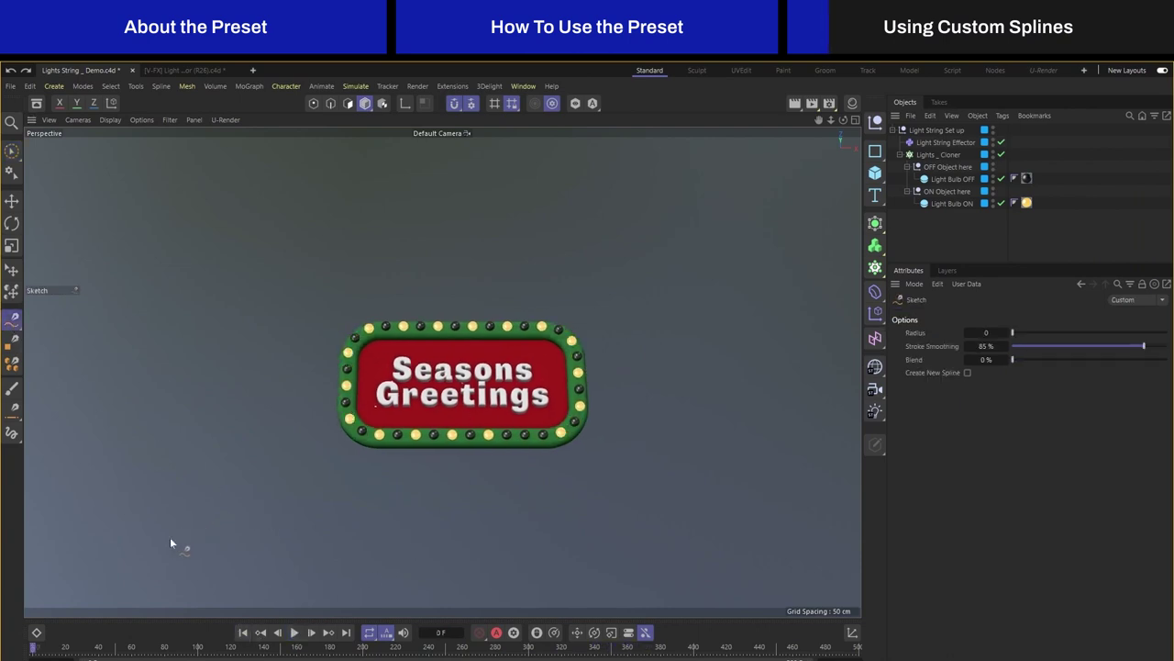
pyautogui.moveTo(163, 535)
pyautogui.mouseDown()
pyautogui.moveTo(272, 511)
pyautogui.moveTo(426, 559)
pyautogui.mouseUp()
pyautogui.moveTo(723, 440); pyautogui.dragTo(640, 187)
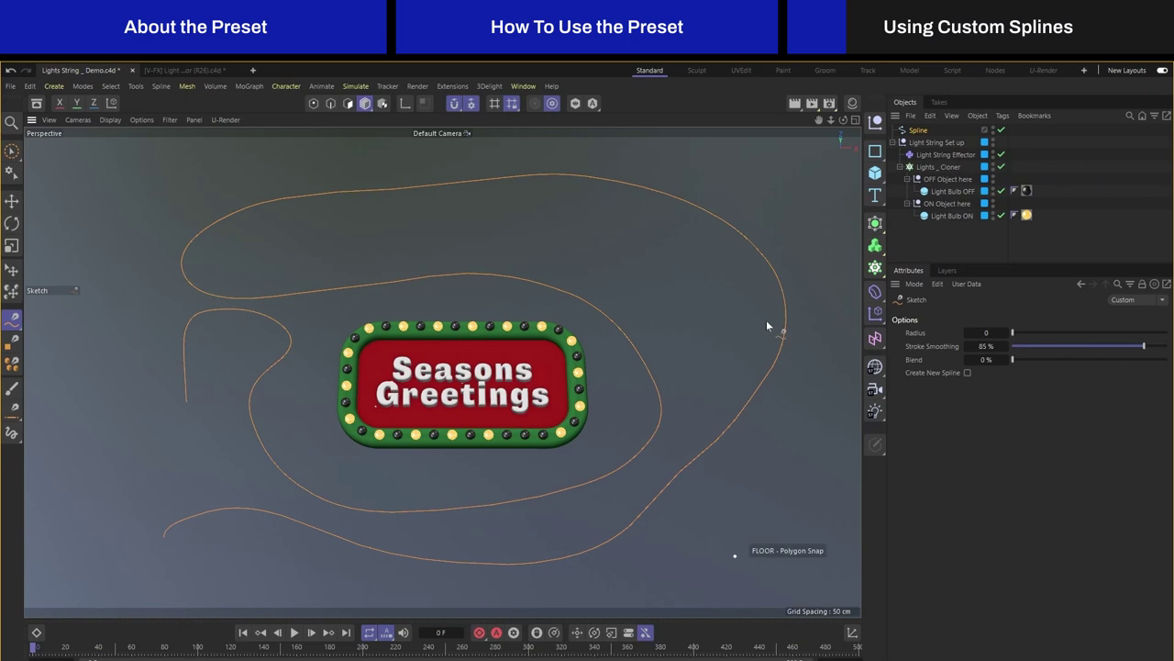
# Duplicate Lights _ Cloner and rename the copy Lights String _ Cloner
pyautogui.click(927, 133)
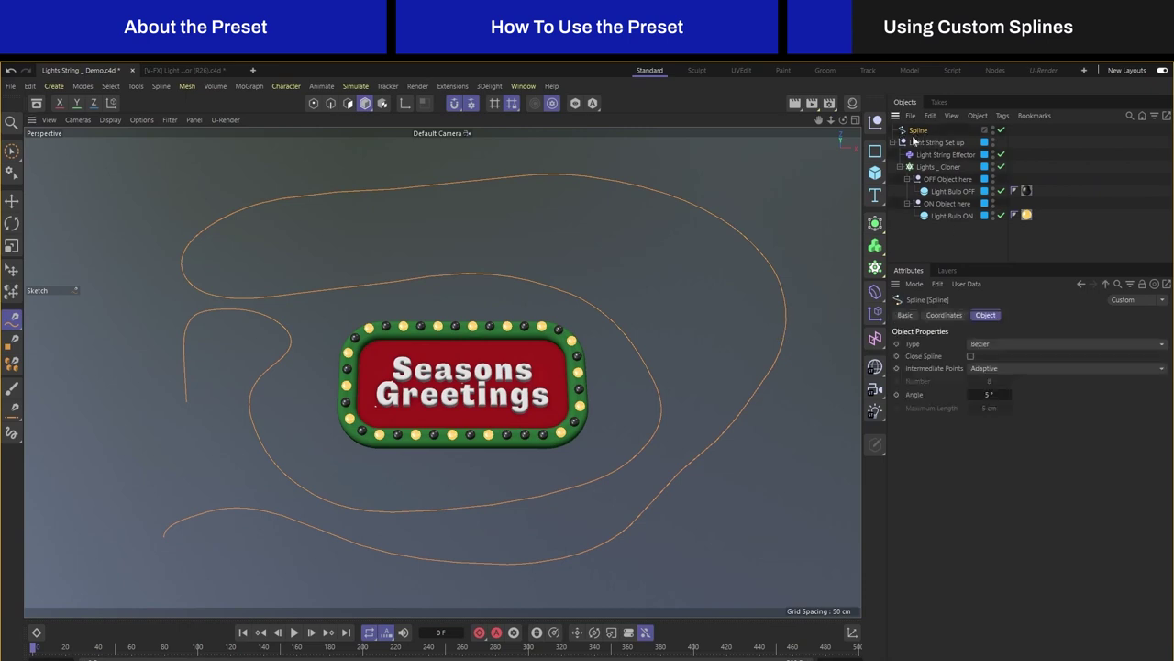
pyautogui.click(939, 168)
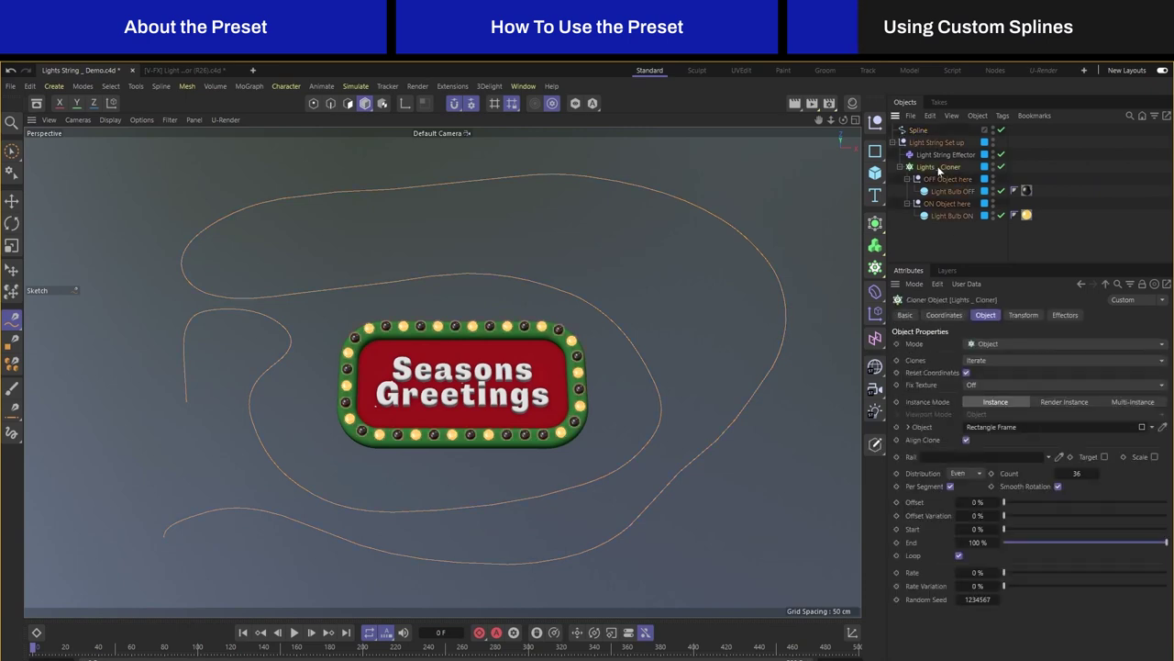
pyautogui.click(900, 167)
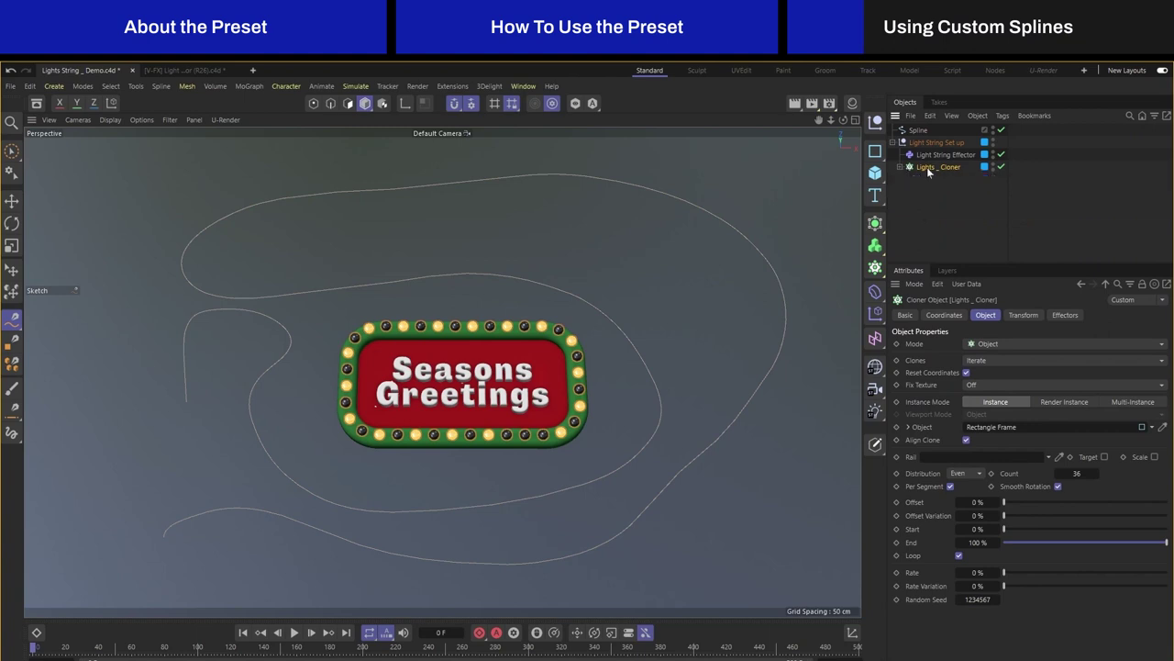
pyautogui.keyDown('ctrl'); pyautogui.moveTo(927, 175); pyautogui.dragTo(929, 178); pyautogui.keyUp('ctrl')
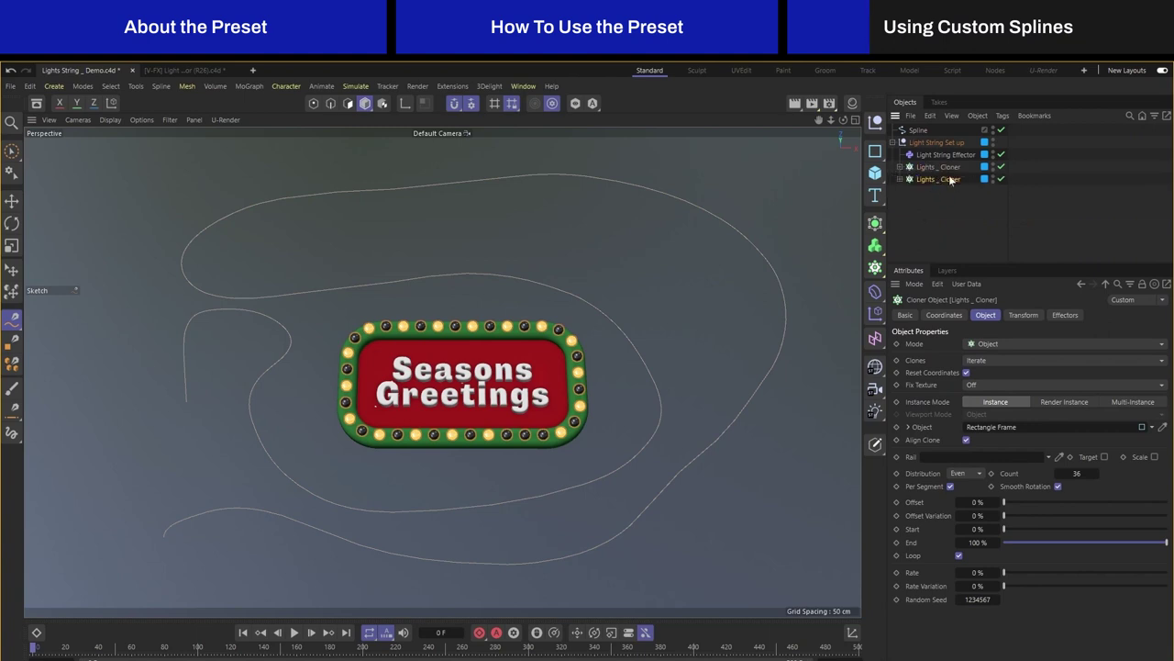
pyautogui.doubleClick(939, 180)
pyautogui.write('Strin')
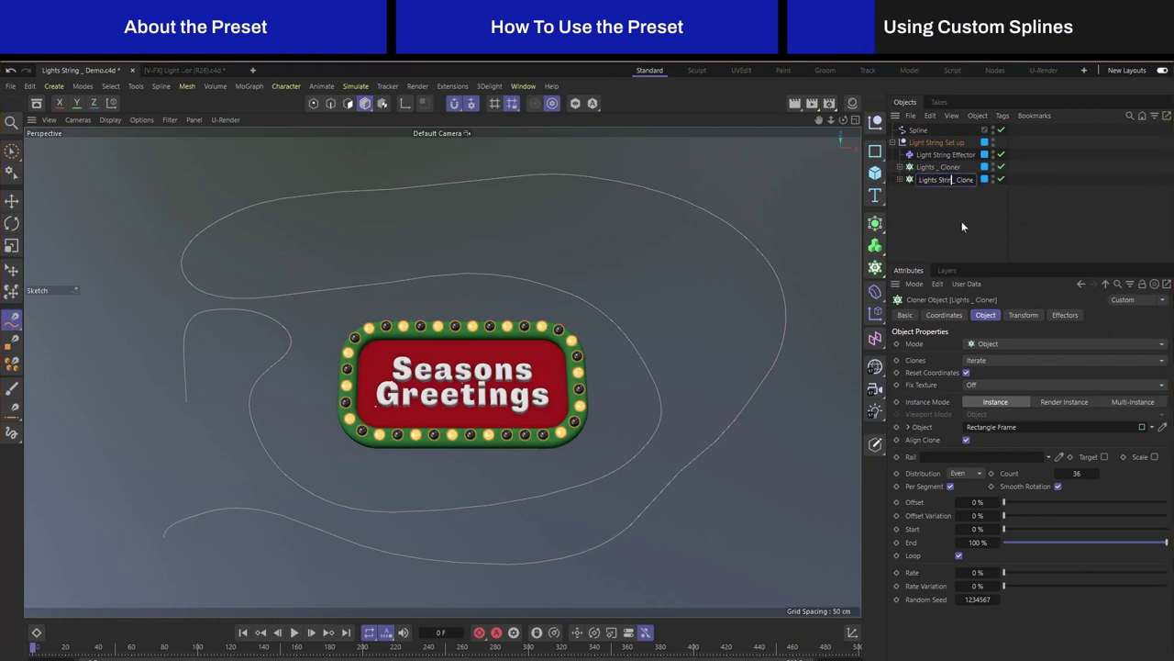
pyautogui.write('g')
pyautogui.press('Return')
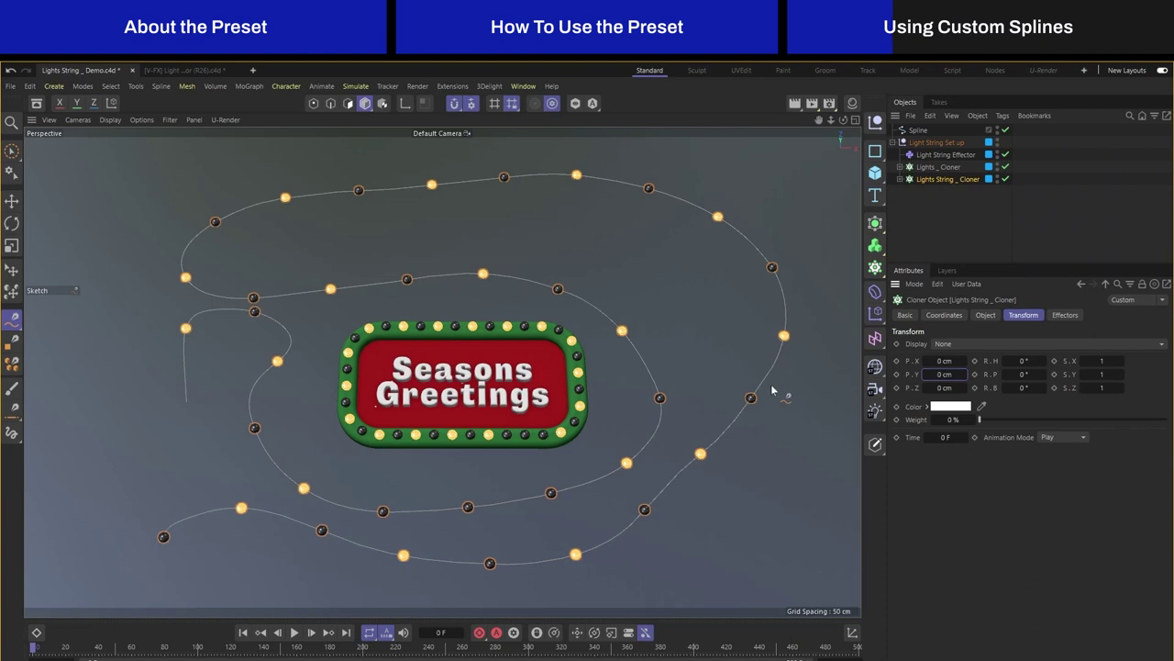
# Set the new cloner's Object to the sketched Spline with Count 120
pyautogui.click(990, 317)
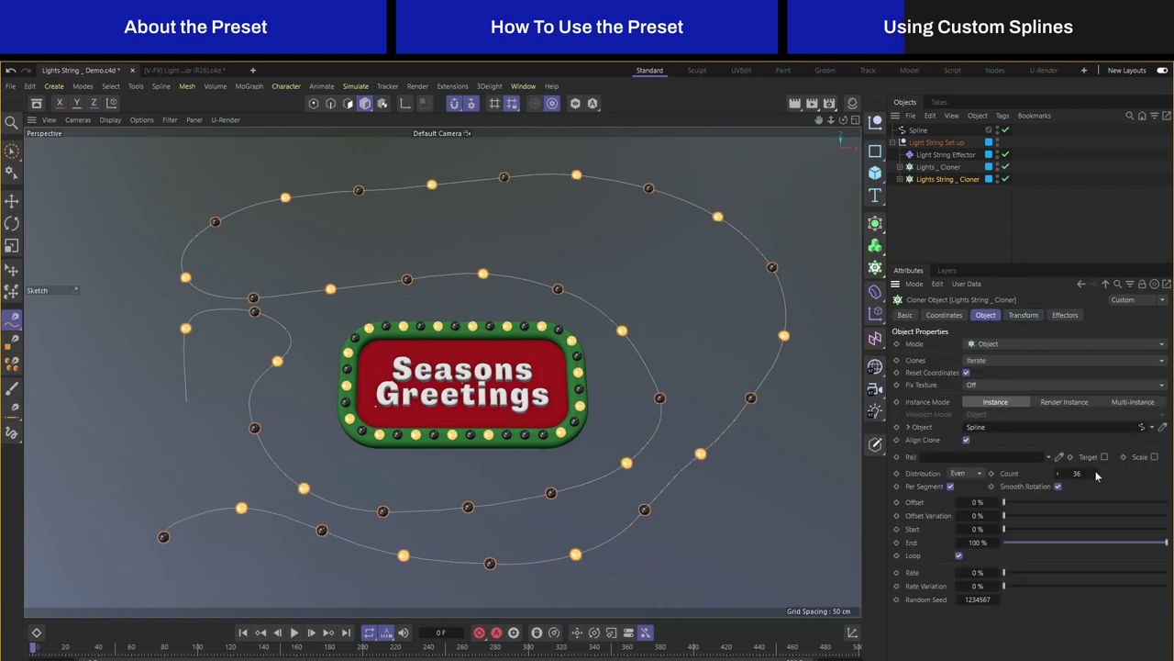
pyautogui.moveTo(1097, 475); pyautogui.dragTo(1096, 474)
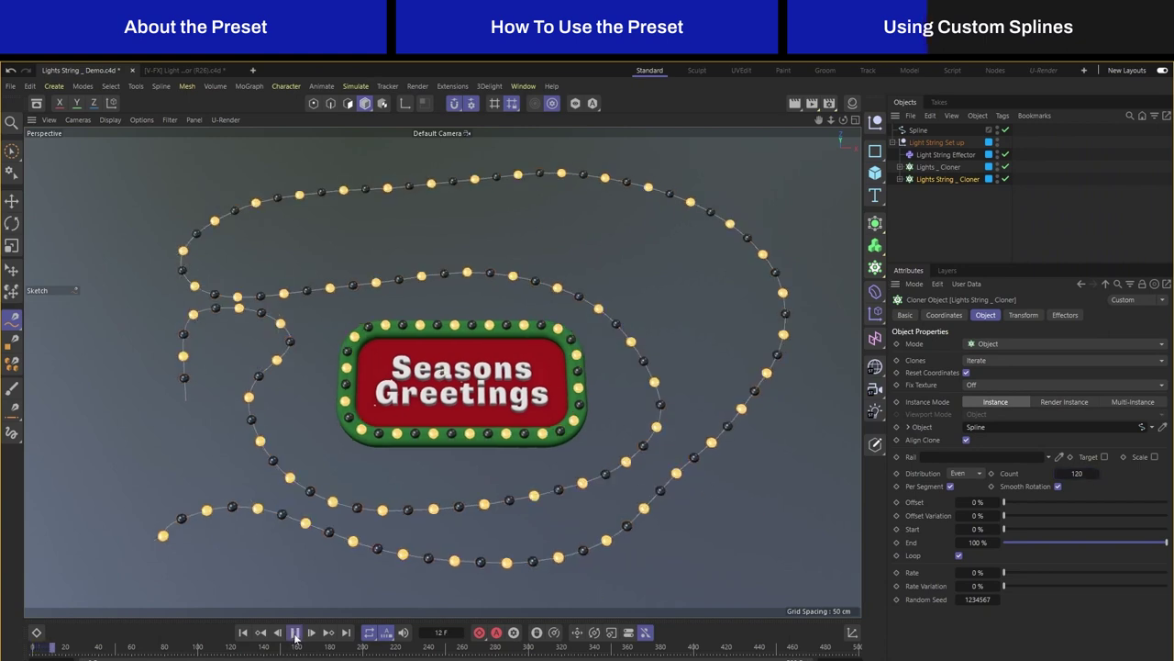
pyautogui.keyDown('alt'); pyautogui.moveTo(465, 495); pyautogui.dragTo(514, 500); pyautogui.keyUp('alt')
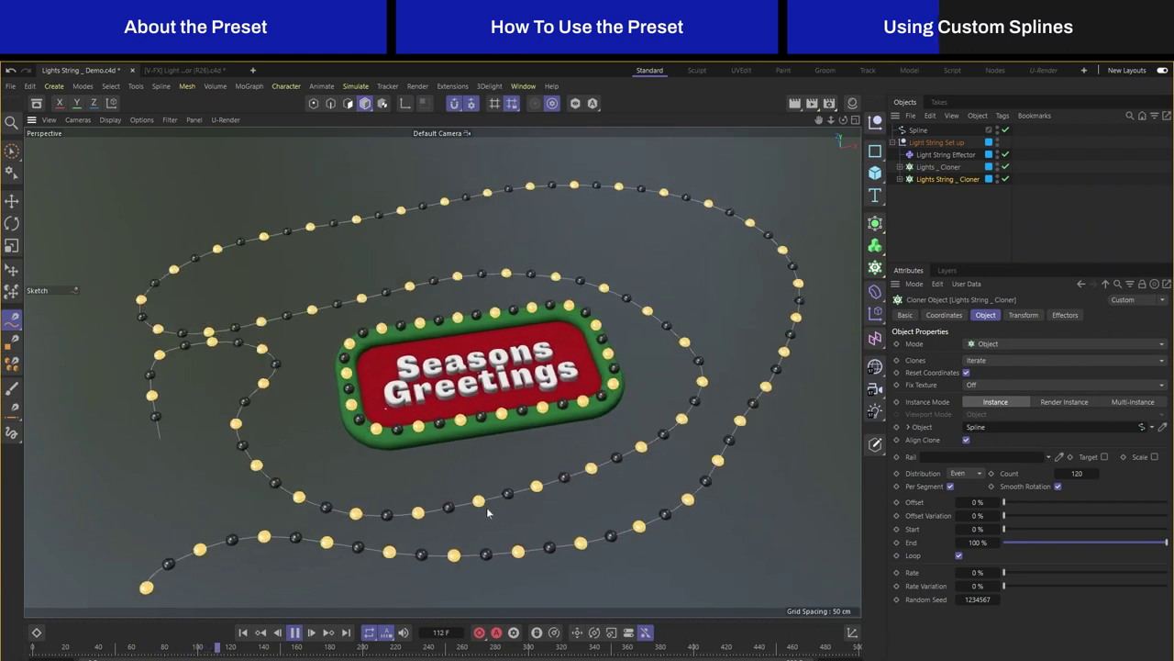
# Set the Light String Effector's Gap Size to 6 and Speed to 12
pyautogui.click(950, 156)
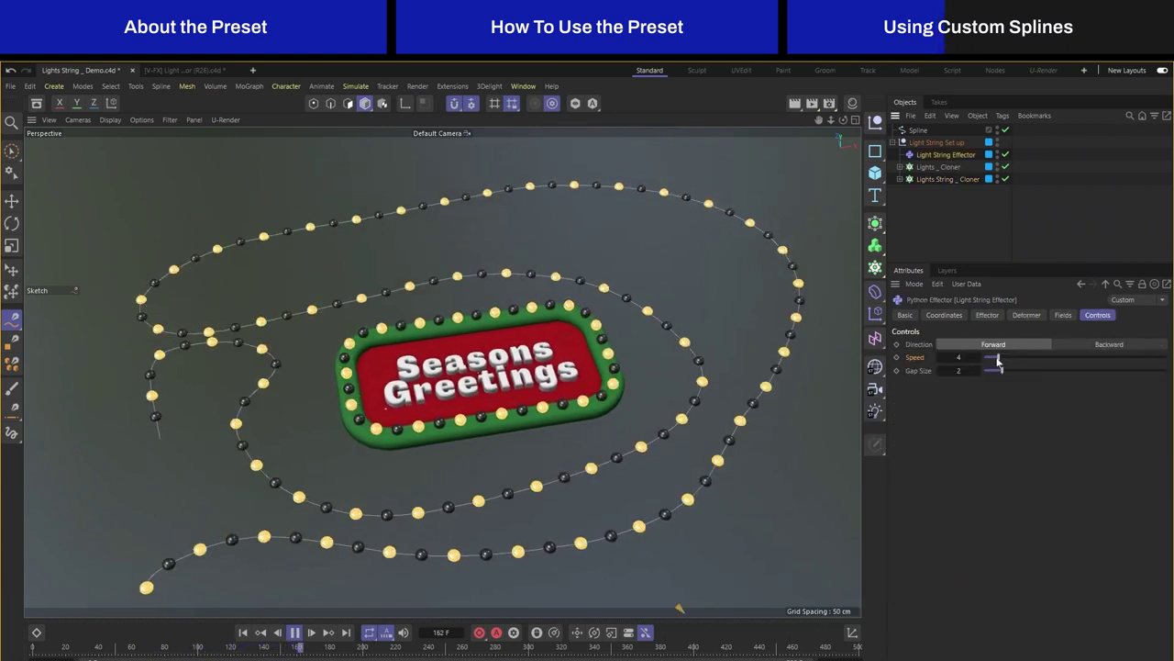
pyautogui.moveTo(1003, 372); pyautogui.dragTo(1038, 370)
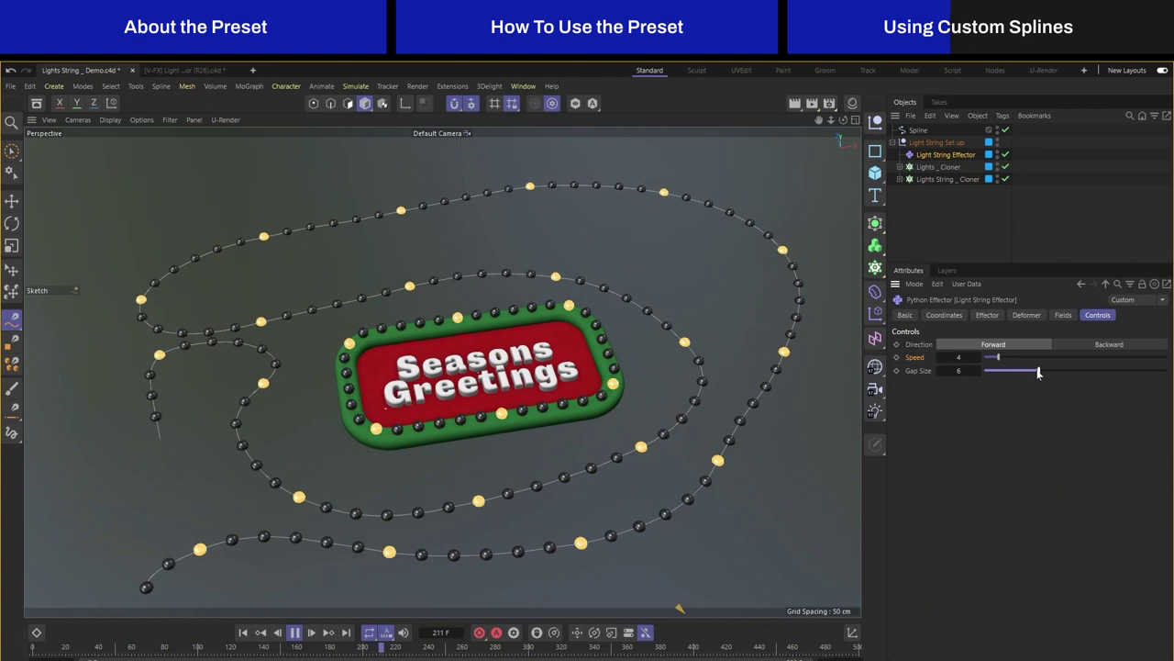
pyautogui.keyDown('alt'); pyautogui.moveTo(672, 373); pyautogui.dragTo(653, 406); pyautogui.keyUp('alt')
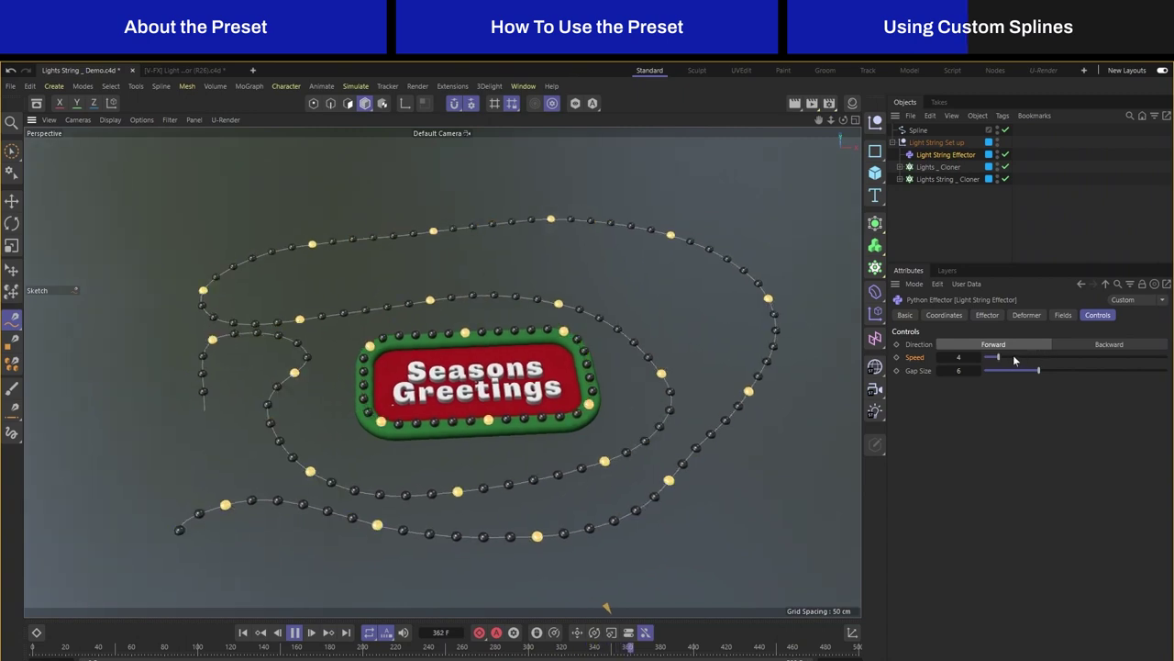
pyautogui.moveTo(999, 357); pyautogui.dragTo(1028, 362)
pyautogui.moveTo(597, 394)
pyautogui.keyDown('alt'); pyautogui.mouseDown()
pyautogui.moveTo(579, 428)
pyautogui.moveTo(592, 408)
pyautogui.mouseUp(); pyautogui.keyUp('alt')
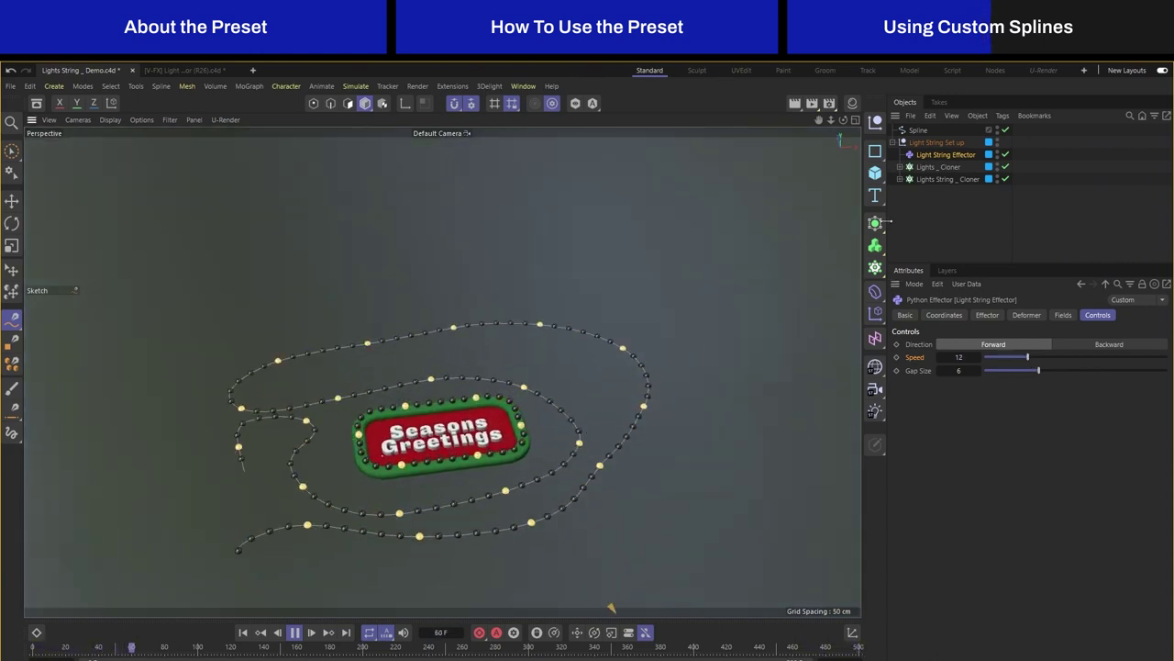
# Add a Helix with Start Radius 51 cm, End Radius 0, End Angle 2050°, Height 114 cm beside the sign
pyautogui.click(875, 153)
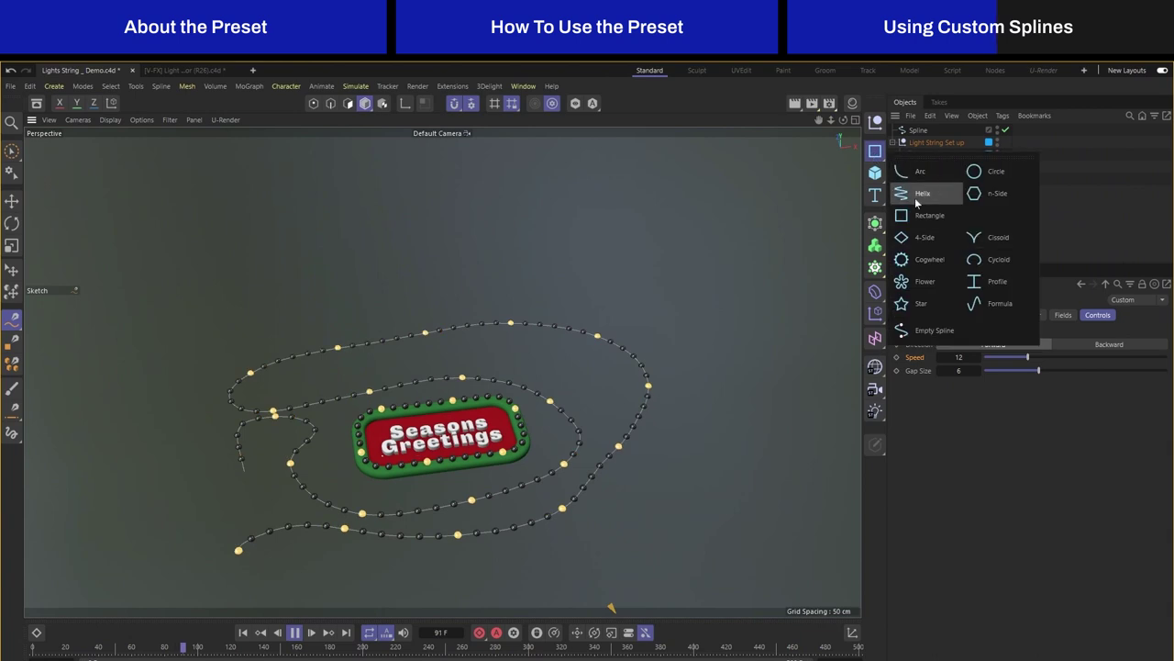
pyautogui.click(917, 201)
pyautogui.moveTo(1052, 370); pyautogui.dragTo(1018, 371)
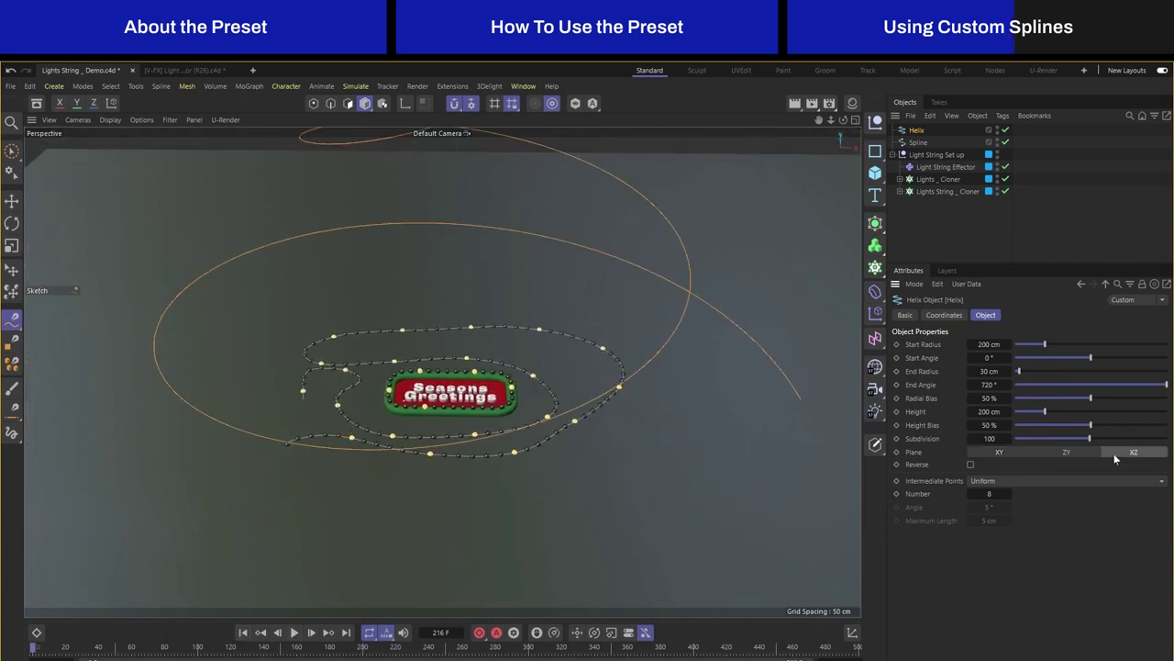
pyautogui.moveTo(991, 369); pyautogui.dragTo(1005, 370)
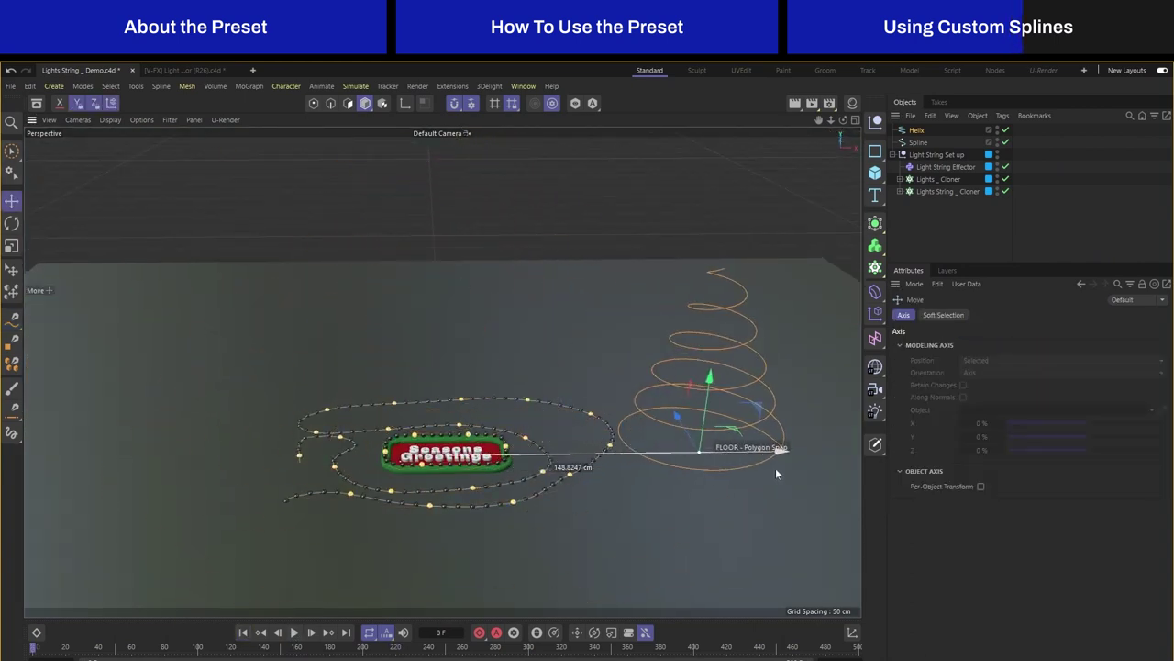
pyautogui.keyDown('alt'); pyautogui.moveTo(775, 474); pyautogui.dragTo(827, 246); pyautogui.keyUp('alt')
# Duplicate Lights String _ Cloner as Tree _ Cloner on the Helix and play the animation
pyautogui.click(943, 192)
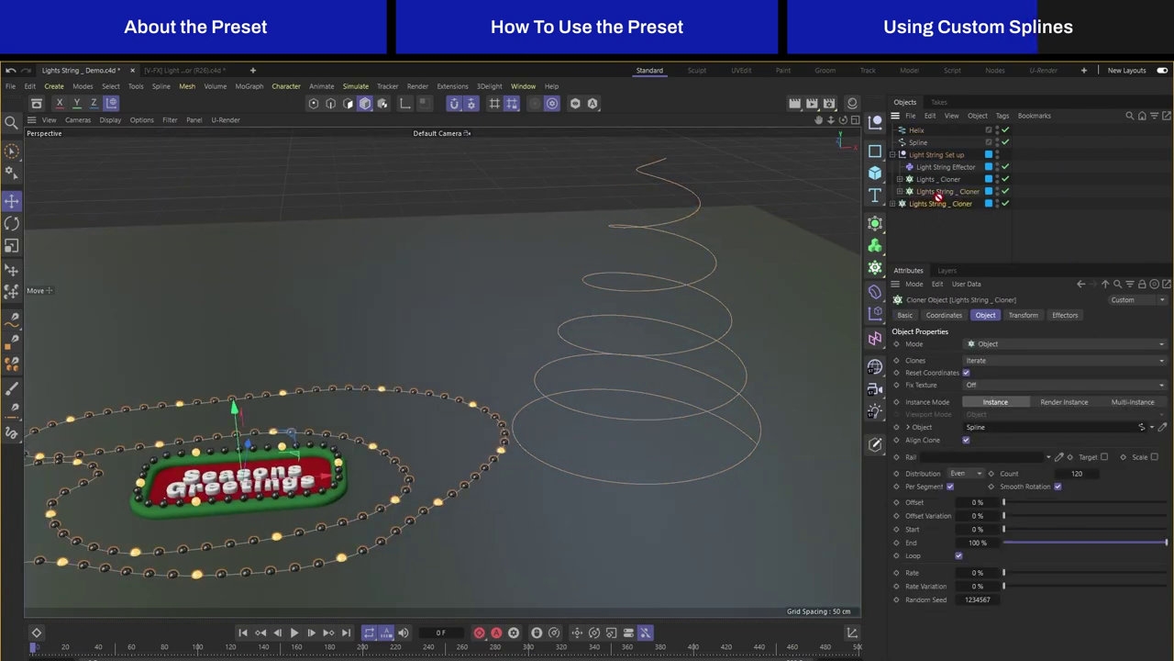
pyautogui.keyDown('ctrl'); pyautogui.moveTo(947, 198); pyautogui.dragTo(937, 203); pyautogui.keyUp('ctrl')
pyautogui.doubleClick(938, 203)
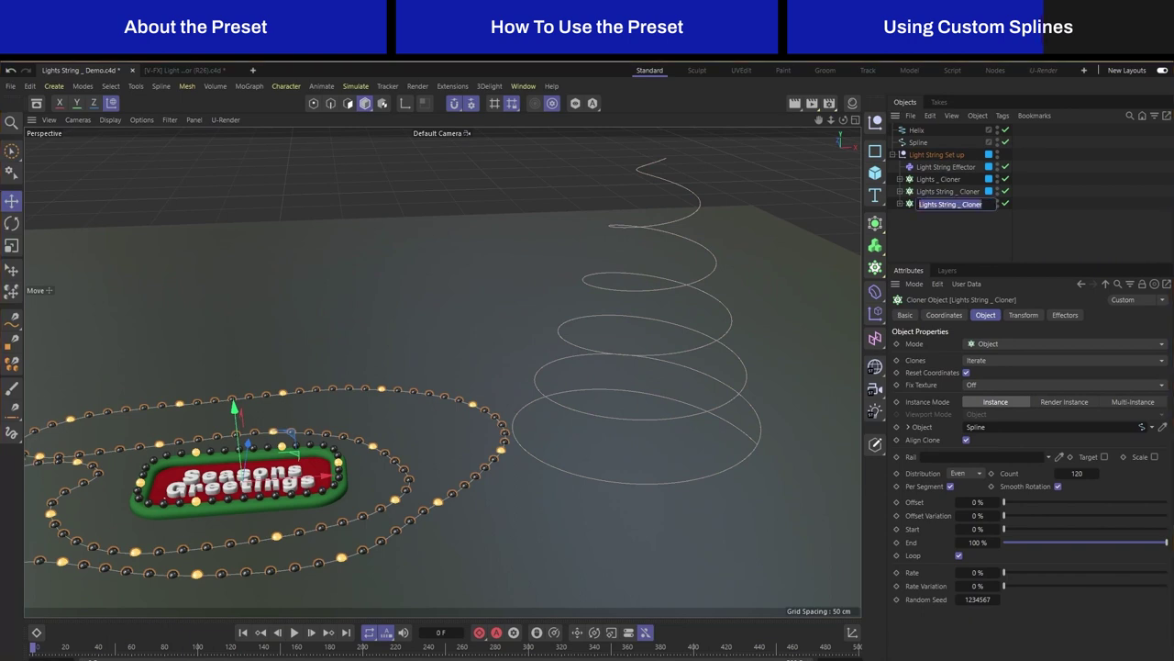
pyautogui.write('Tre')
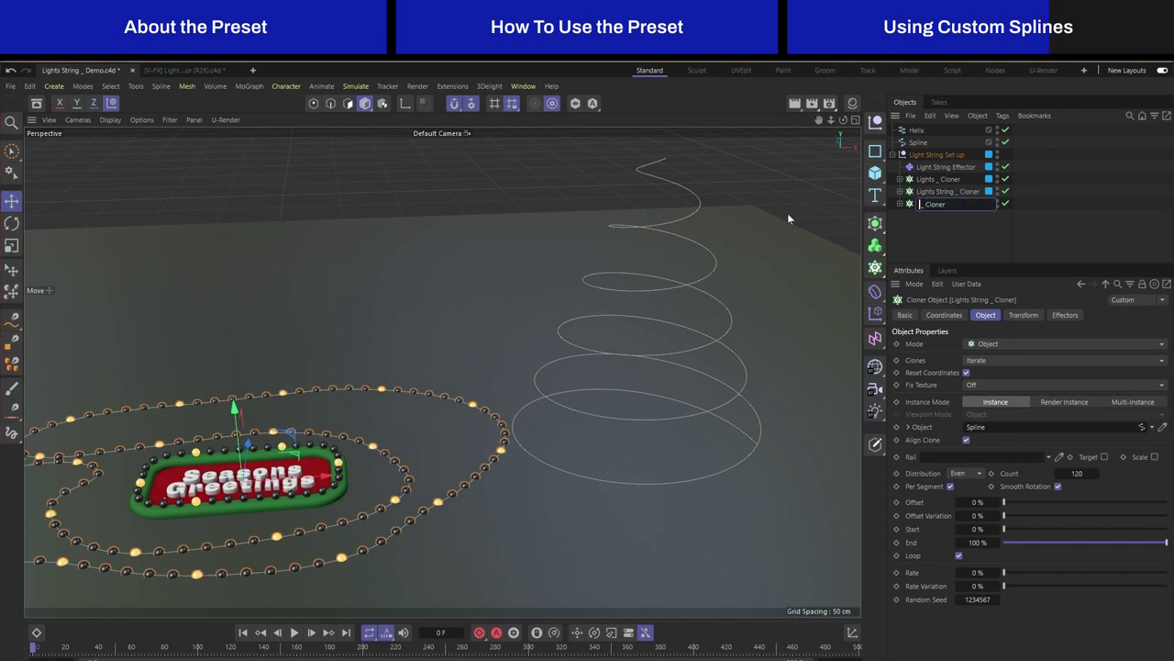
pyautogui.write('e')
pyautogui.press('Return')
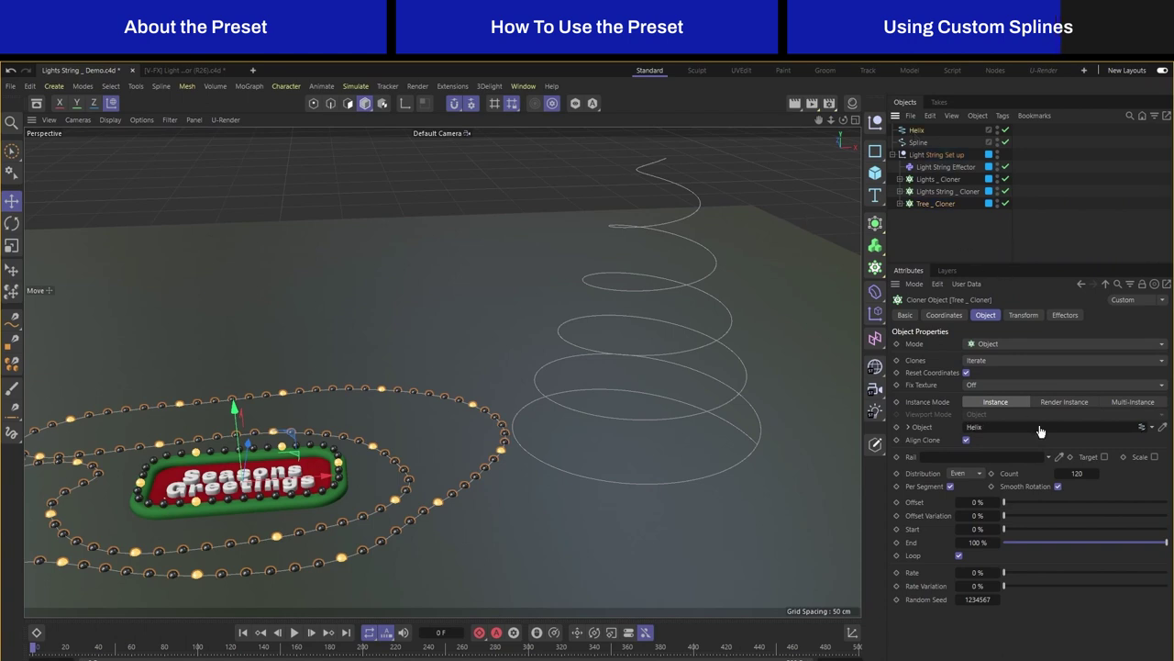
pyautogui.keyDown('alt'); pyautogui.moveTo(670, 392); pyautogui.dragTo(393, 655); pyautogui.keyUp('alt')
pyautogui.click(295, 637)
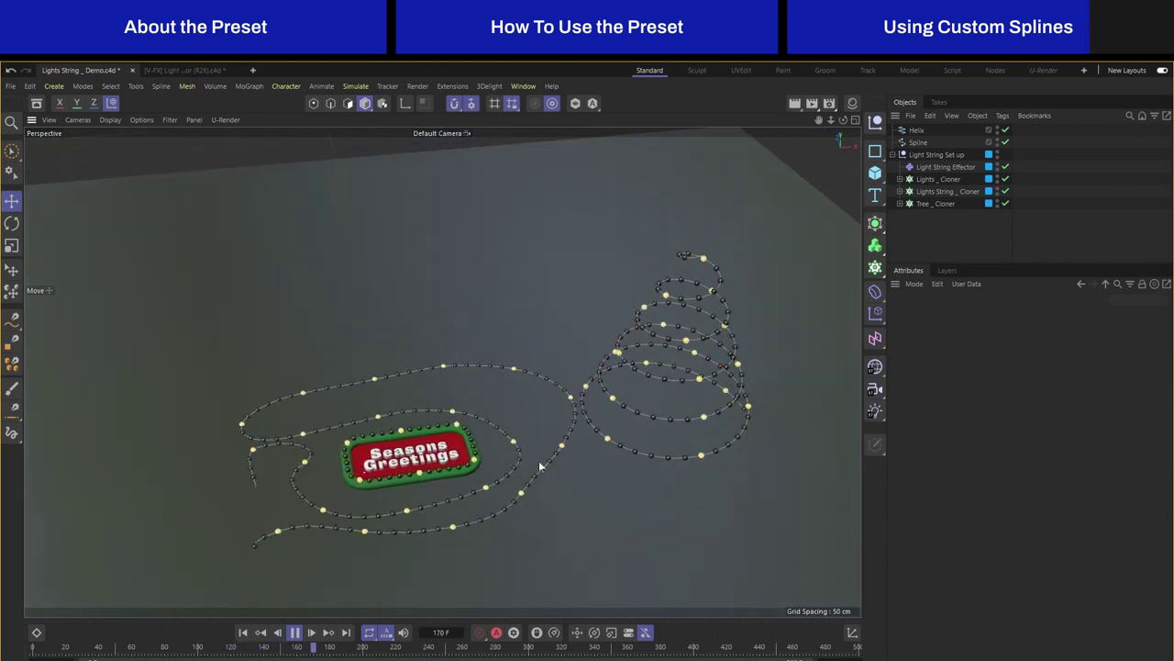
# Select the Light String Effector to give it Speed 15 and Gap Size 12, then inspect the chase
pyautogui.click(945, 166)
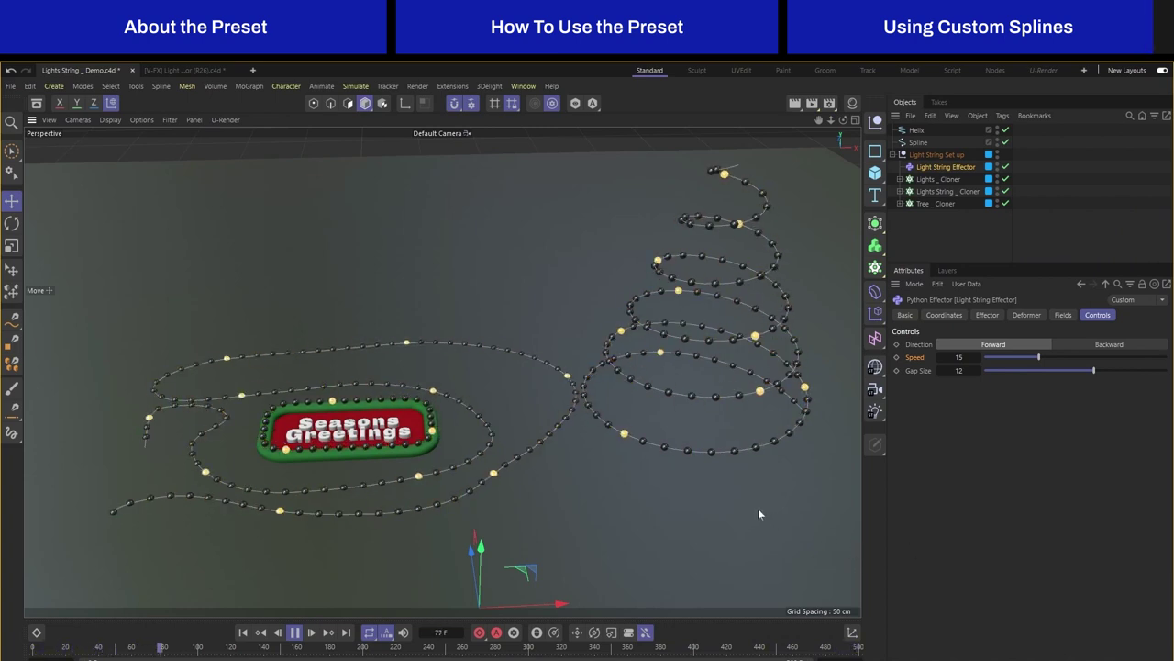
pyautogui.keyDown('alt'); pyautogui.moveTo(758, 515); pyautogui.dragTo(752, 517); pyautogui.keyUp('alt')
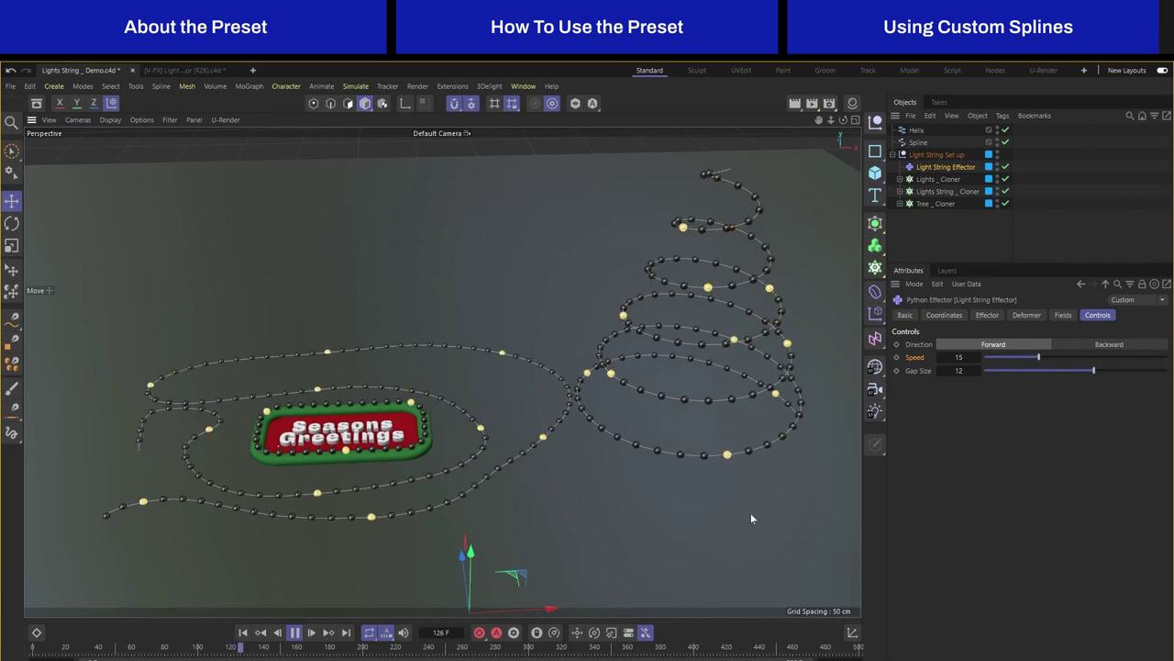